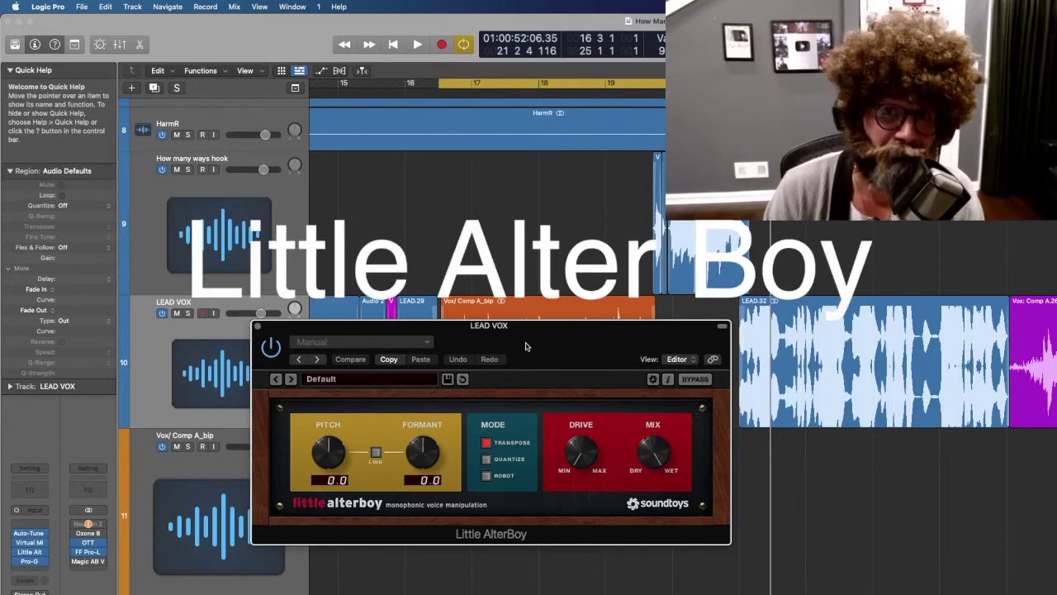
# Play the LEAD VOX vocal from bar 17 with Little AlterBoy at Pitch 0.0, Formant 0.0, then stop
pyautogui.moveTo(558, 350); pyautogui.dragTo(517, 308)
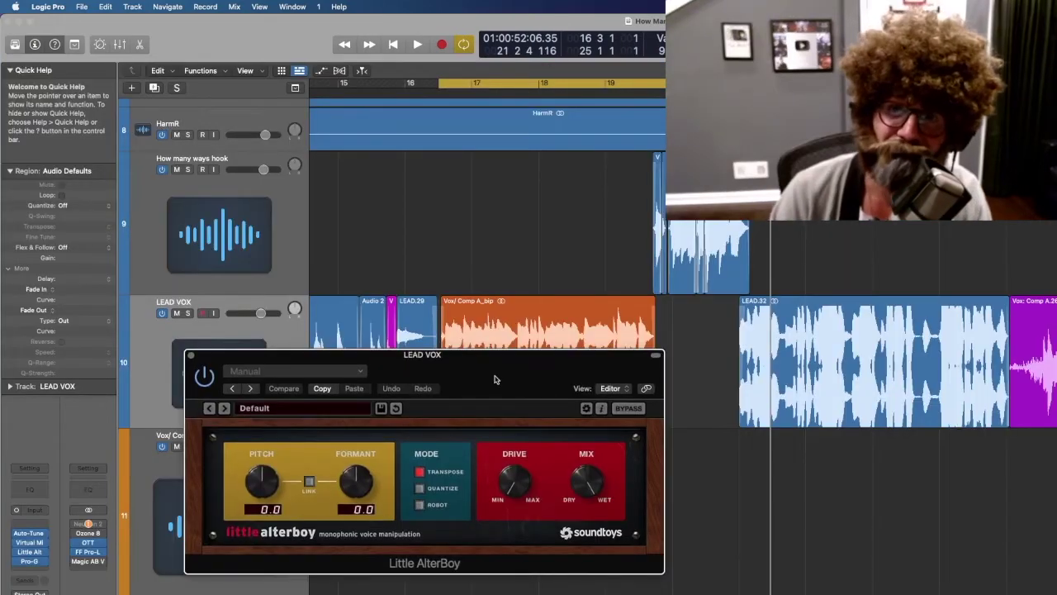
pyautogui.press('super+w')
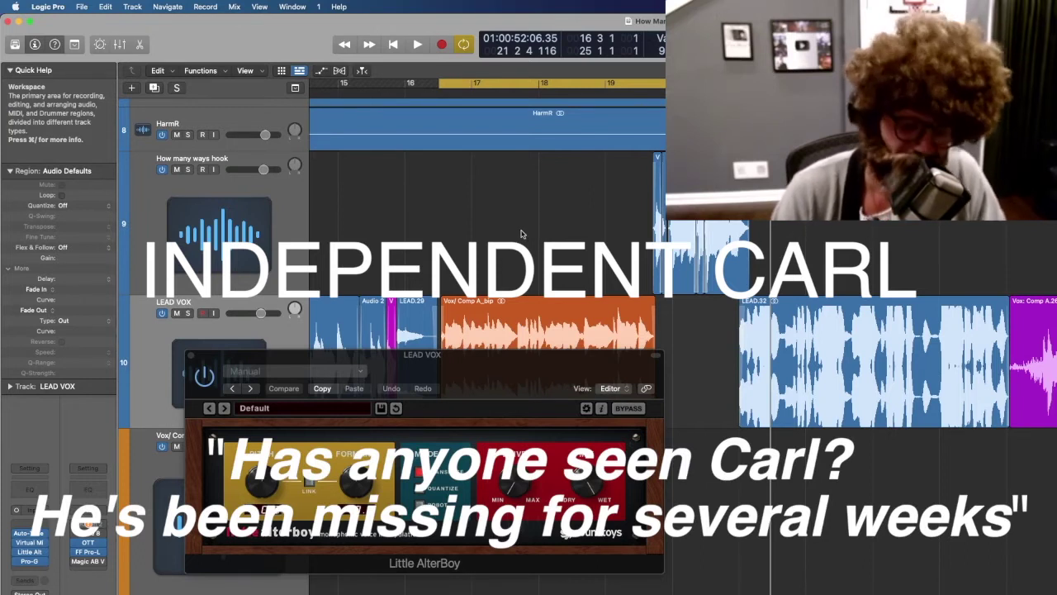
pyautogui.moveTo(485, 370); pyautogui.dragTo(414, 445)
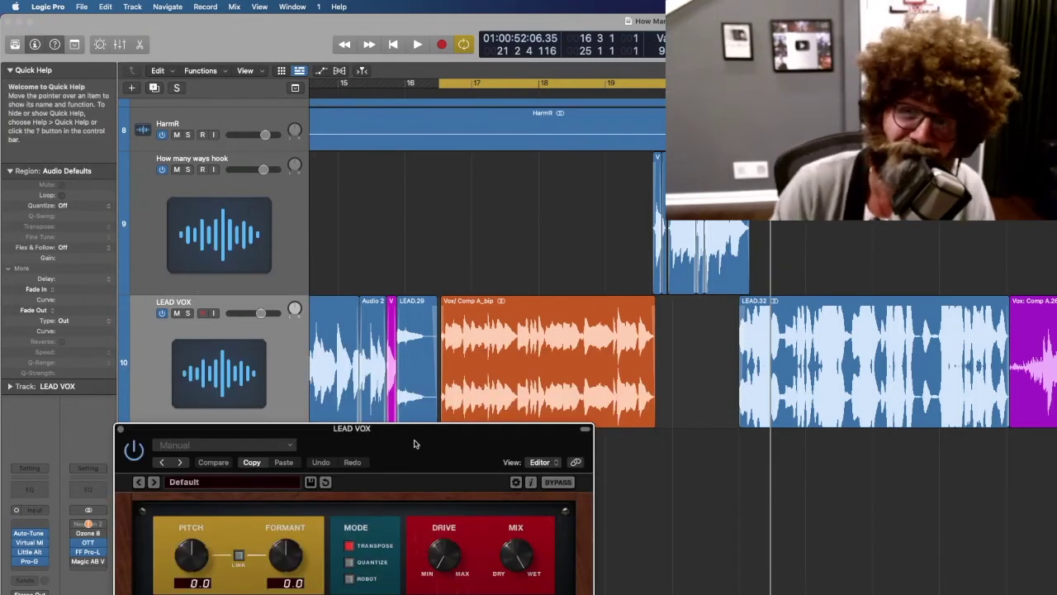
pyautogui.press('space')
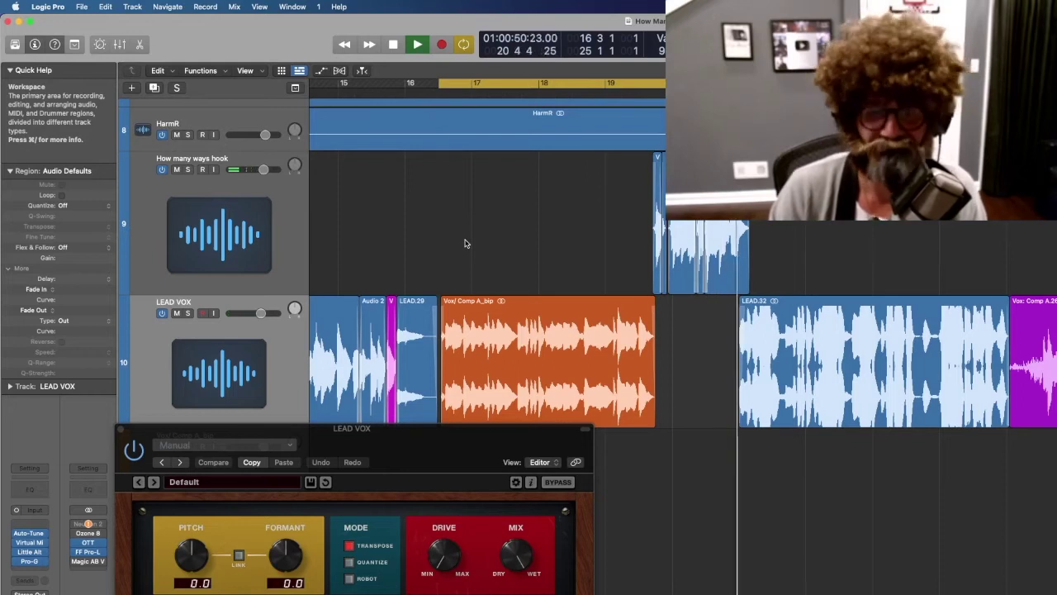
pyautogui.press('space')
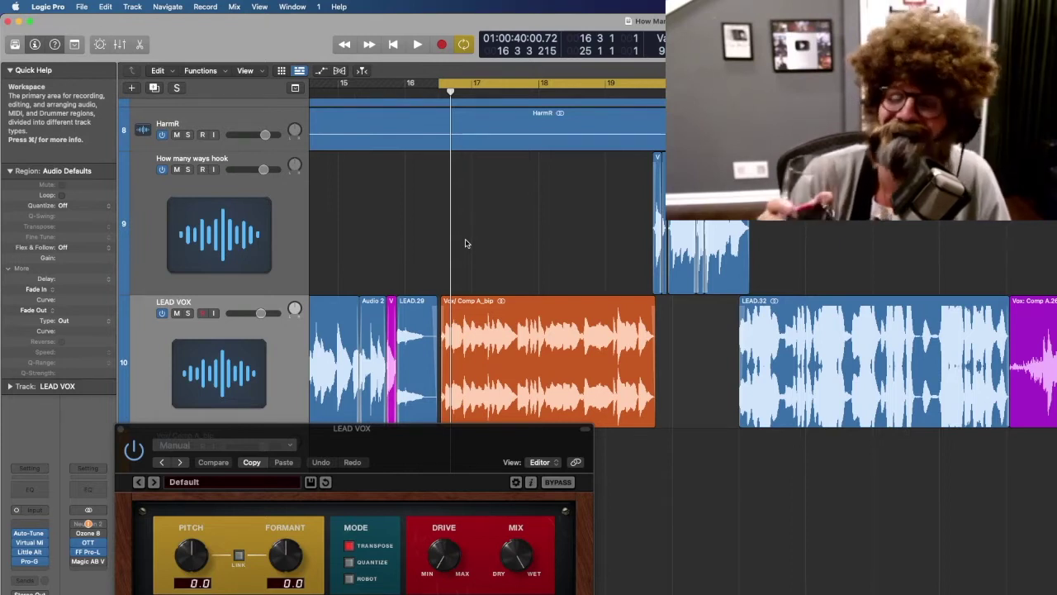
pyautogui.moveTo(413, 428); pyautogui.dragTo(400, 345)
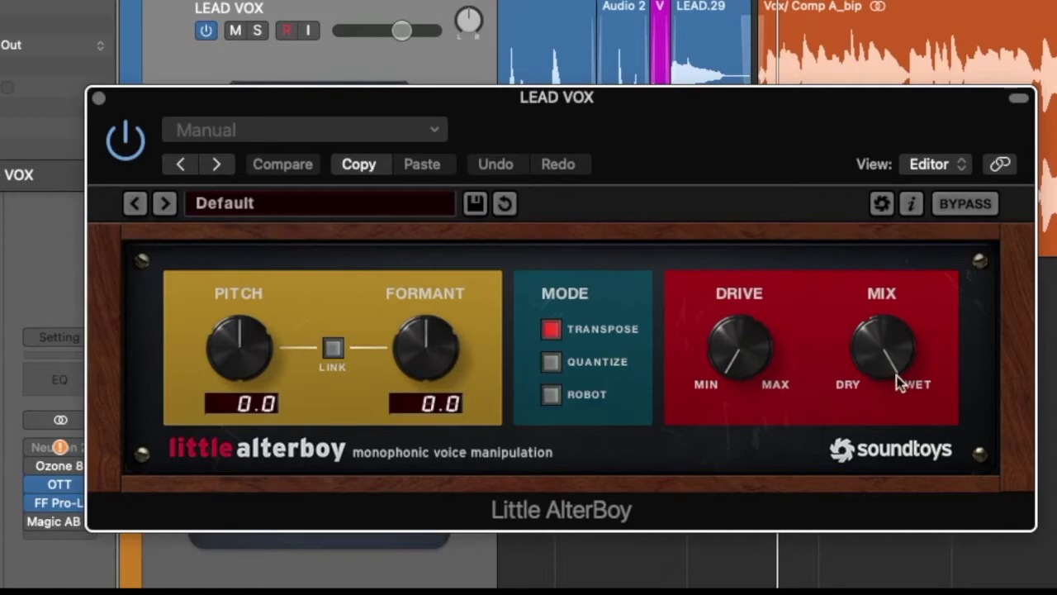
# Adjust Little AlterBoy's Mix and Drive knobs on the LEAD VOX track
pyautogui.moveTo(895, 374); pyautogui.dragTo(789, 133)
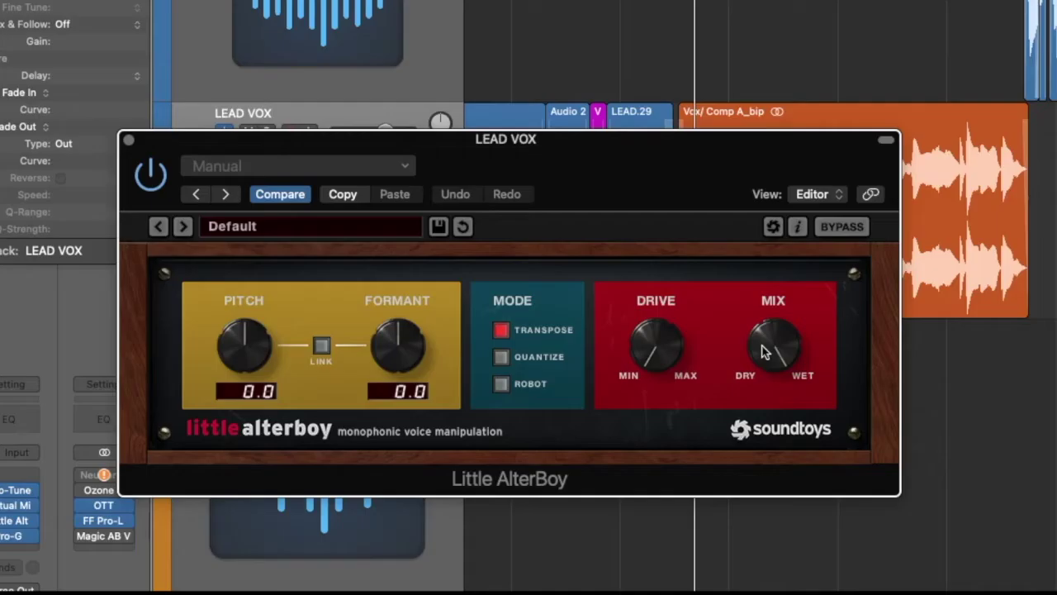
pyautogui.moveTo(764, 349); pyautogui.dragTo(762, 332)
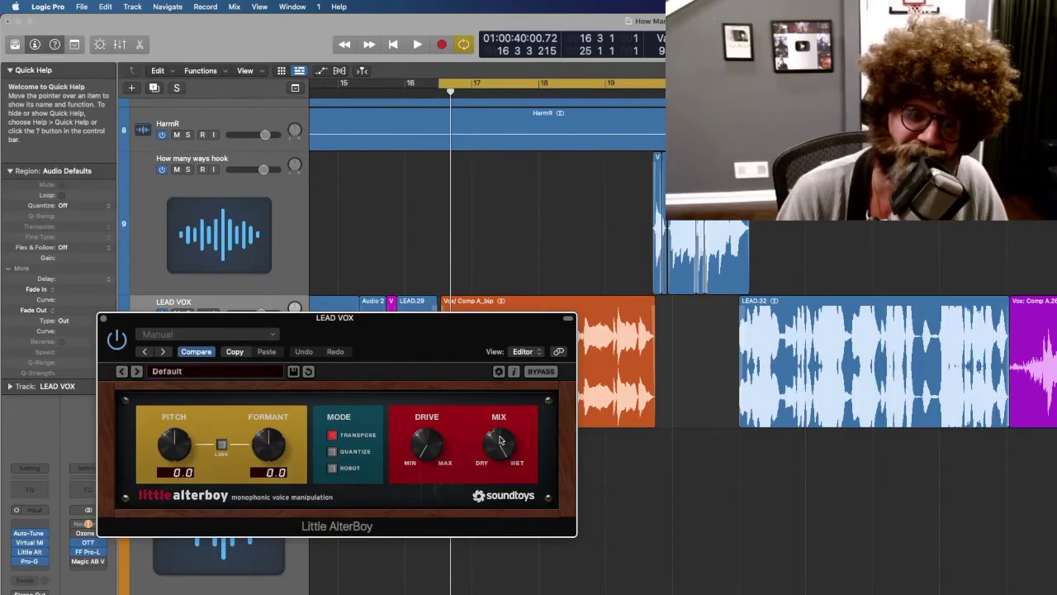
pyautogui.moveTo(502, 446); pyautogui.dragTo(501, 449)
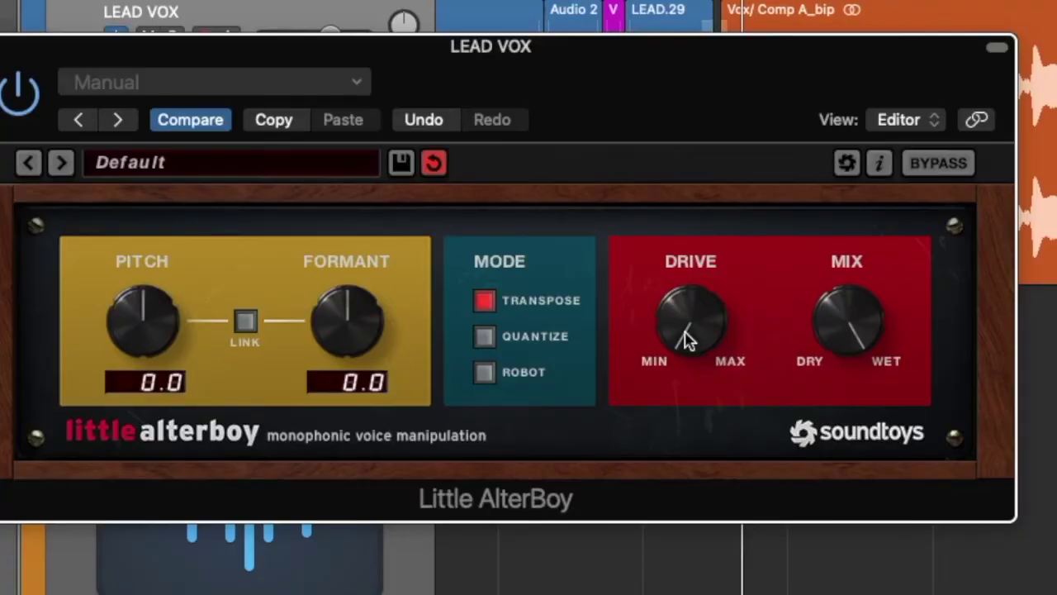
pyautogui.moveTo(687, 340); pyautogui.dragTo(685, 323)
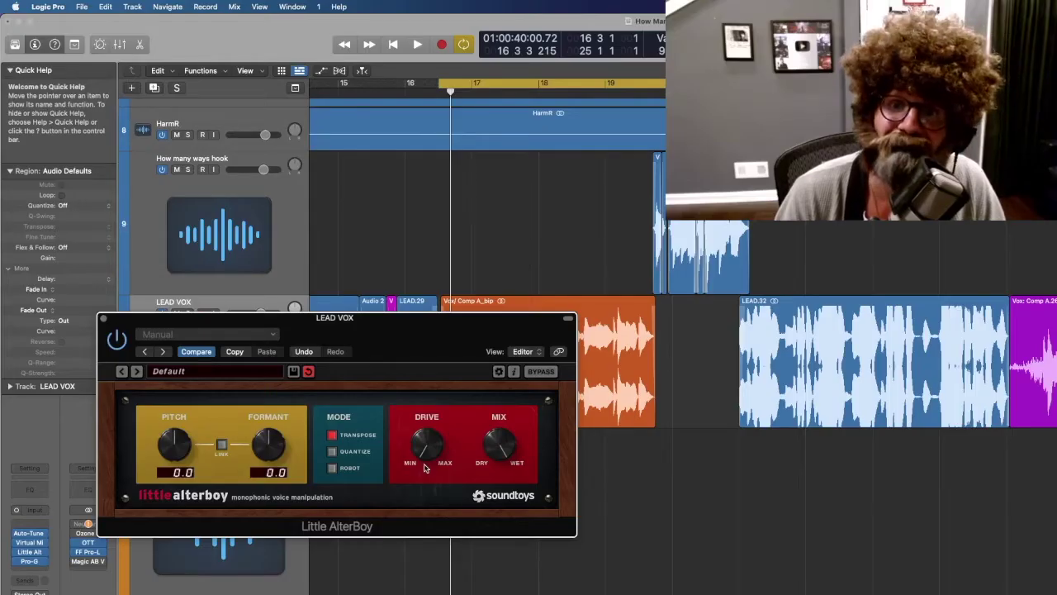
# Sweep Pitch up to 12.0 and back to 0.0, then nudge Formant to -0.6
pyautogui.moveTo(334, 317); pyautogui.dragTo(322, 398)
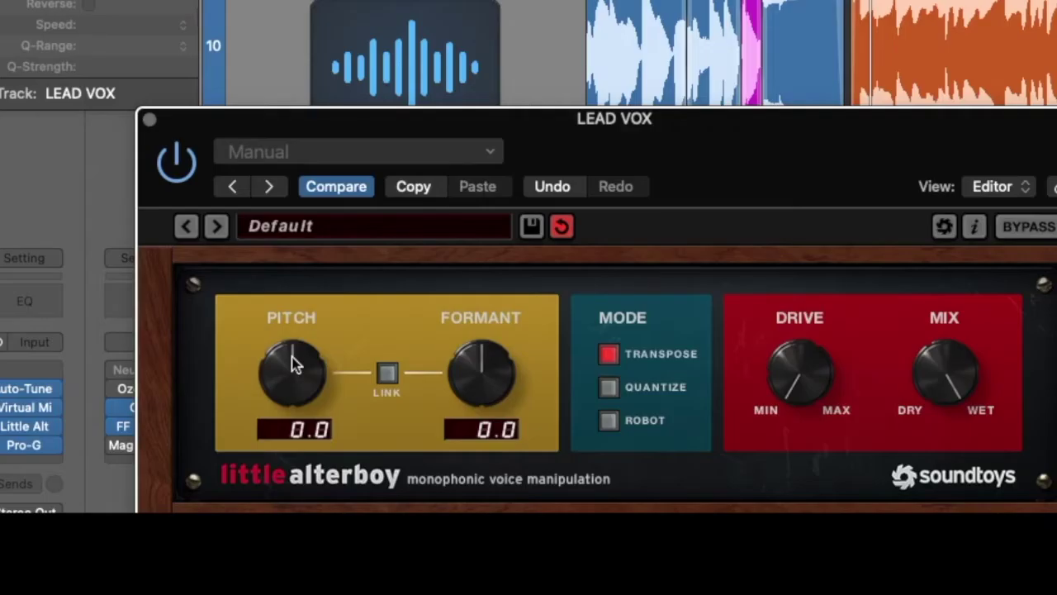
pyautogui.moveTo(293, 364)
pyautogui.mouseDown()
pyautogui.moveTo(273, 432)
pyautogui.moveTo(274, 505)
pyautogui.moveTo(267, 349)
pyautogui.moveTo(285, 235)
pyautogui.moveTo(288, 353)
pyautogui.mouseUp()
pyautogui.moveTo(482, 370); pyautogui.dragTo(411, 346)
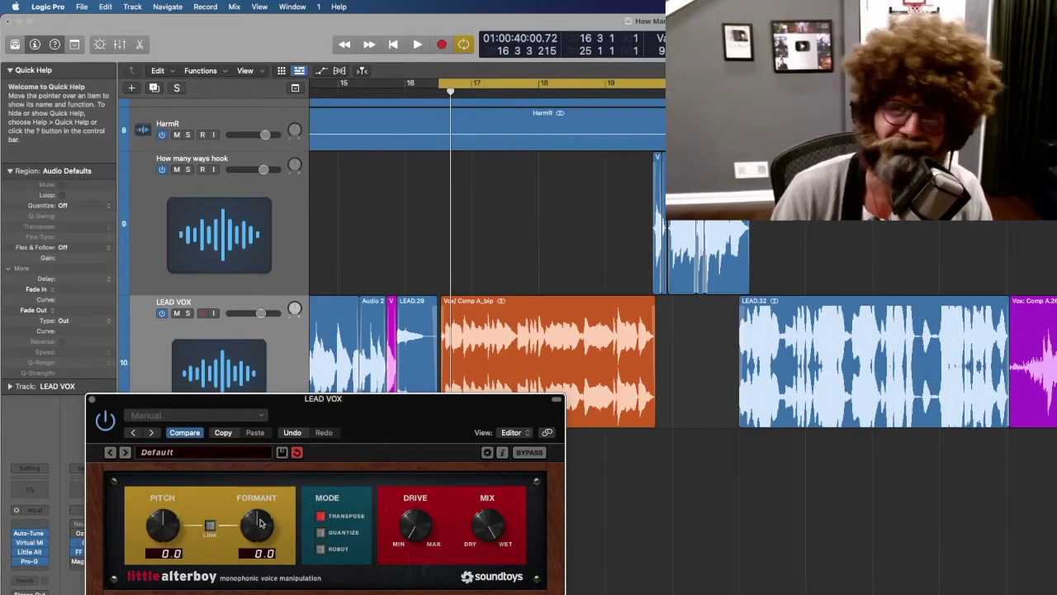
pyautogui.moveTo(260, 522); pyautogui.dragTo(277, 577)
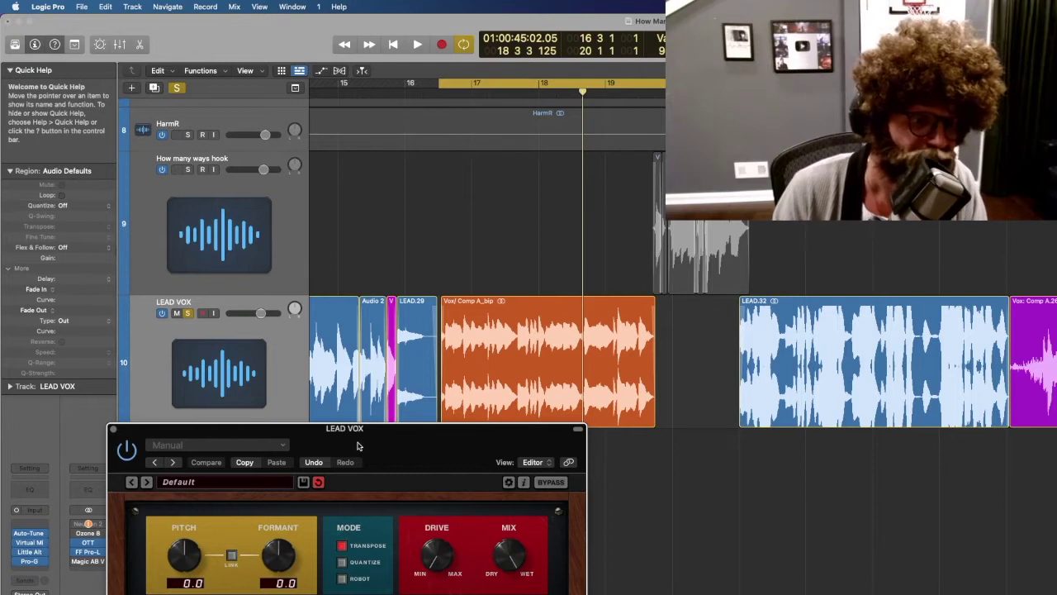
# Raise Little AlterBoy's Formant step by step to its 12.0 maximum
pyautogui.moveTo(358, 446); pyautogui.dragTo(361, 469)
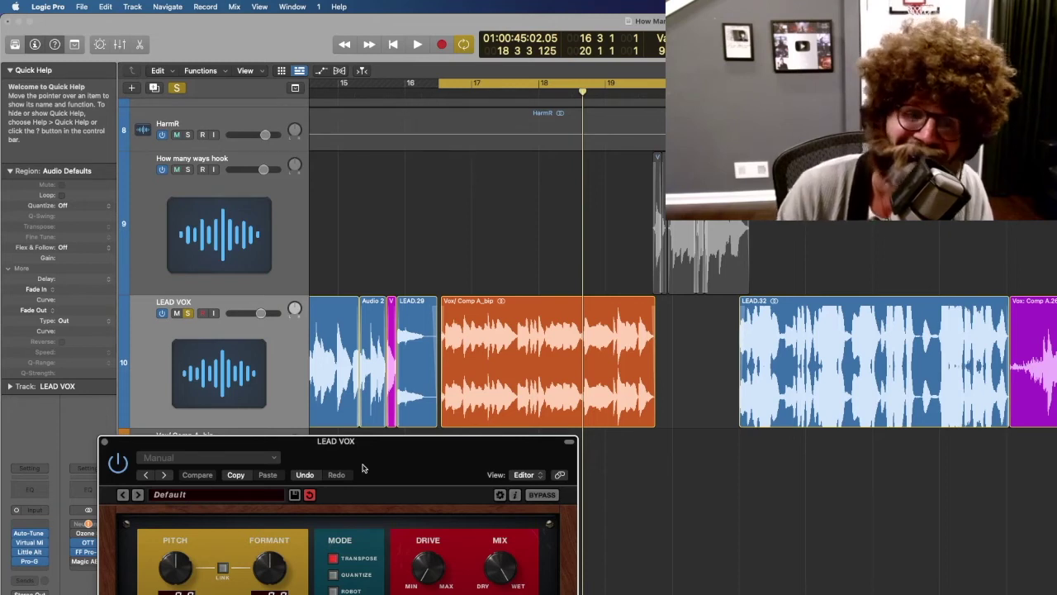
pyautogui.moveTo(362, 469); pyautogui.dragTo(371, 469)
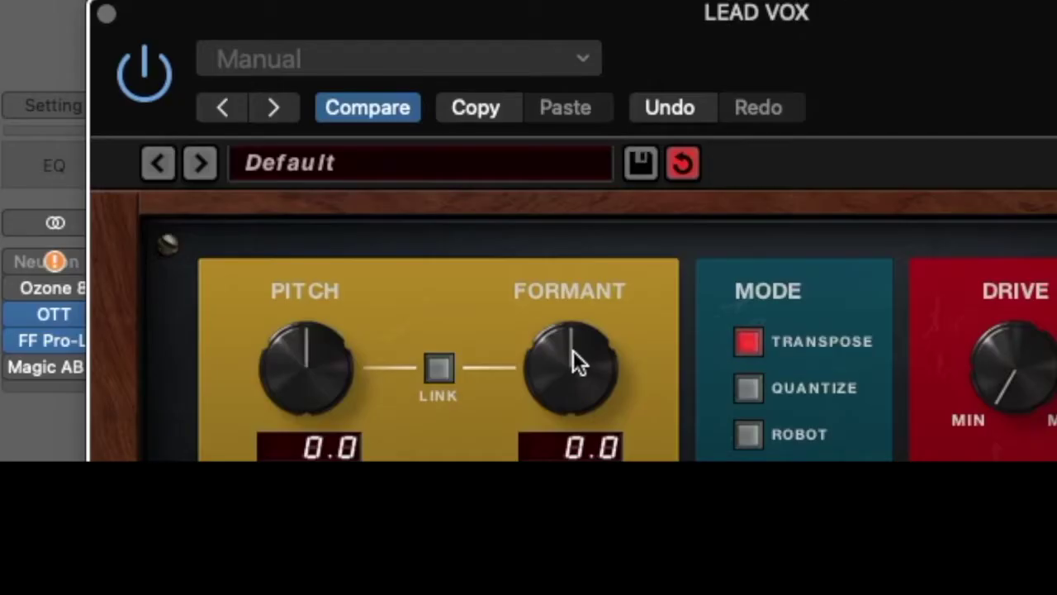
pyautogui.moveTo(572, 349); pyautogui.dragTo(574, 314)
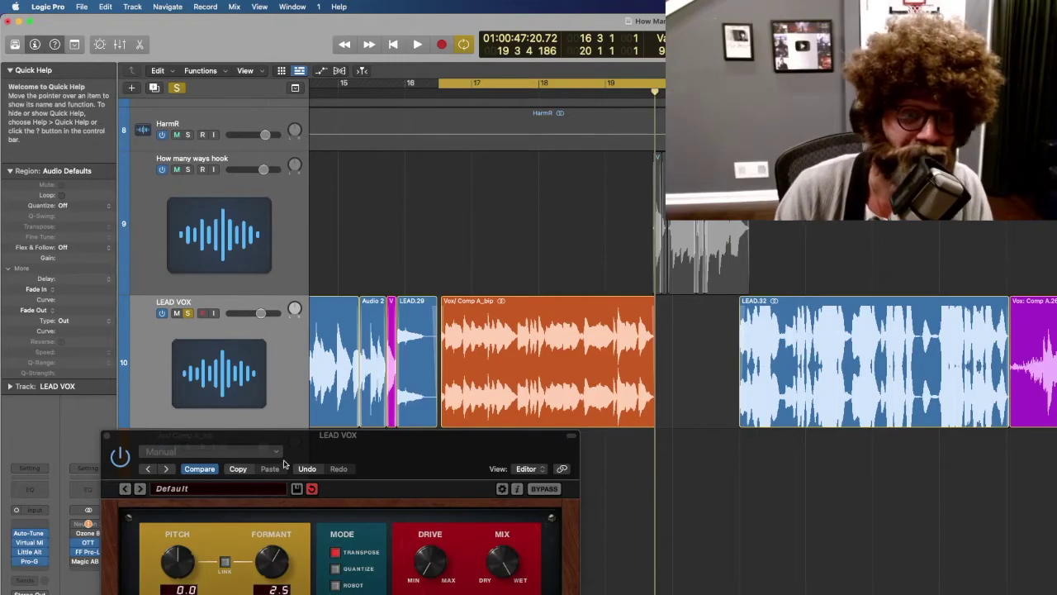
pyautogui.moveTo(273, 555); pyautogui.dragTo(279, 521)
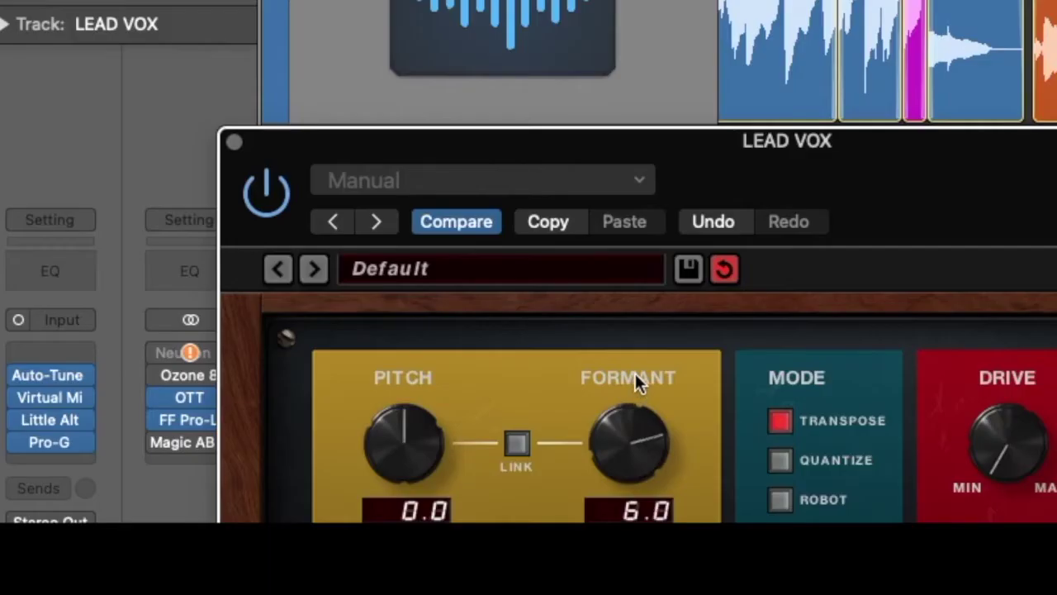
pyautogui.moveTo(643, 346); pyautogui.dragTo(649, 304)
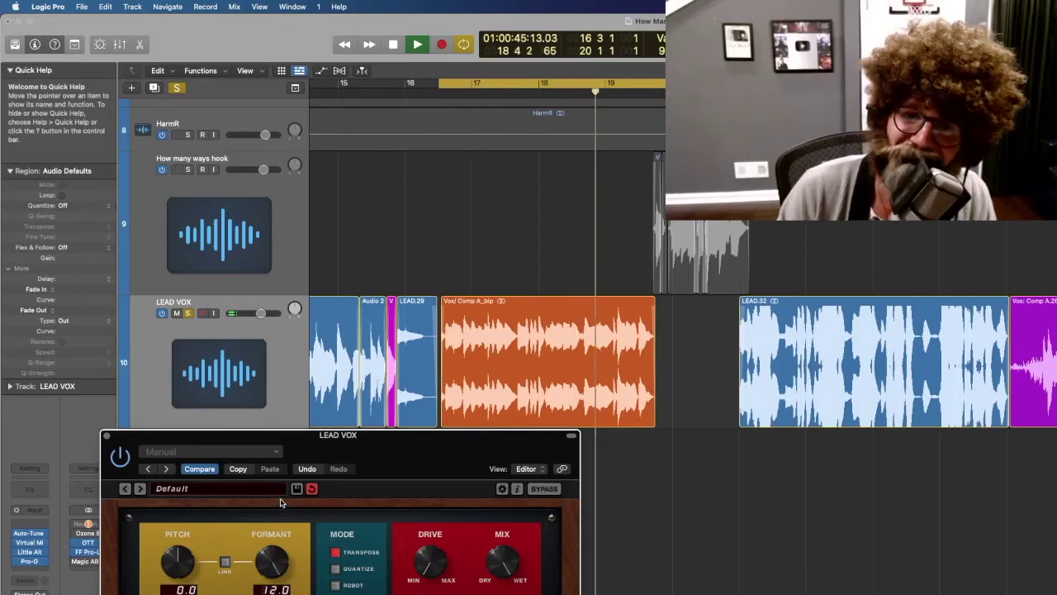
# Reset Formant to 0.0, drop it to -12.0, and unsolo LEAD VOX
pyautogui.keyDown('alt'); pyautogui.click(275, 553); pyautogui.keyUp('alt')
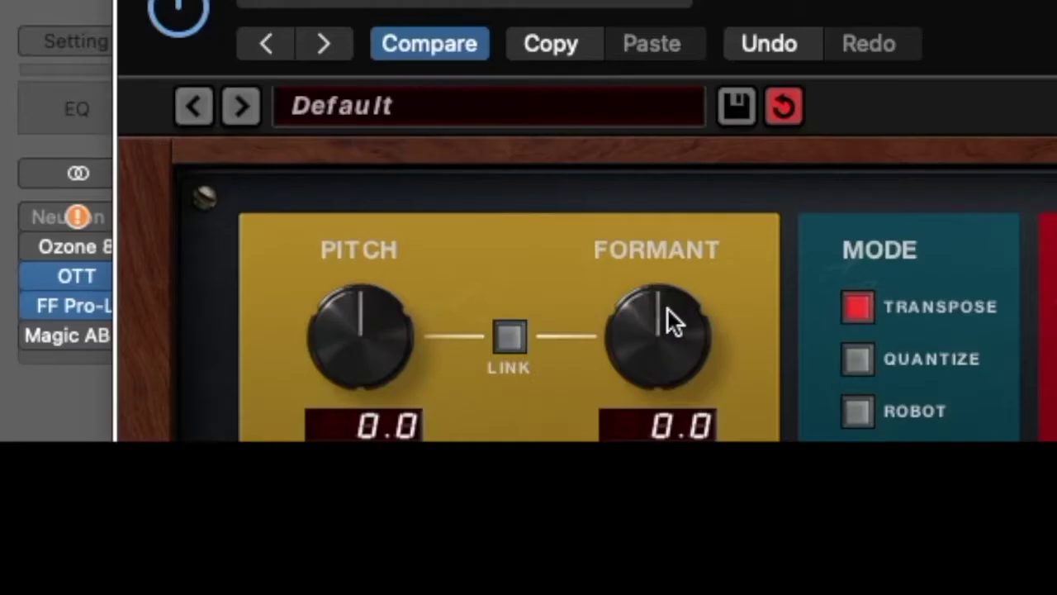
pyautogui.moveTo(667, 308); pyautogui.dragTo(575, 439)
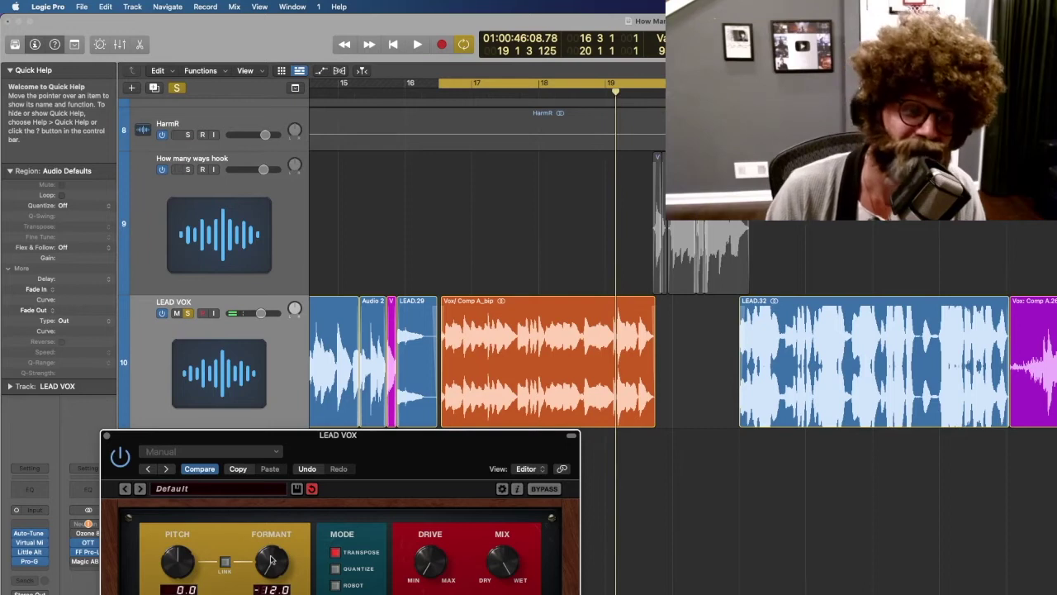
pyautogui.click(476, 254)
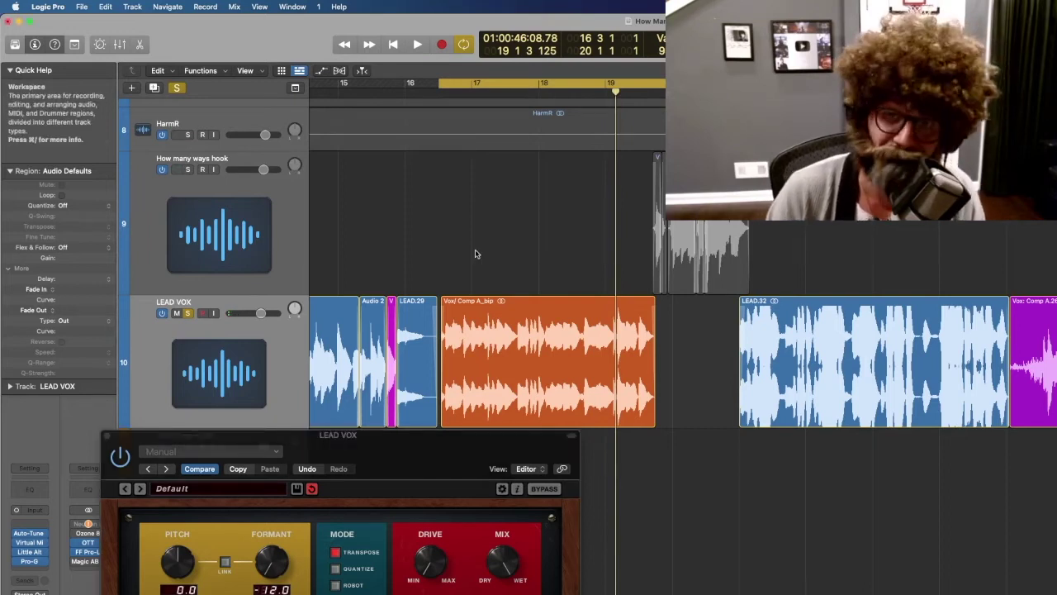
pyautogui.press('s')
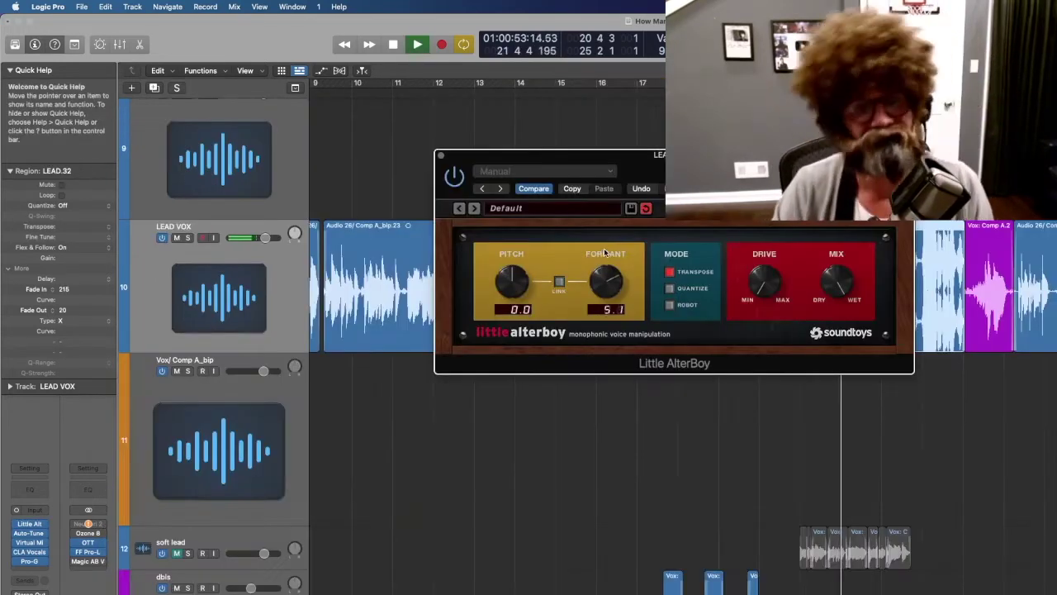
# Sweep Formant between 12.0 and -12.0 with the scroll wheel while the vocal plays
pyautogui.scroll(5, 626, 309)
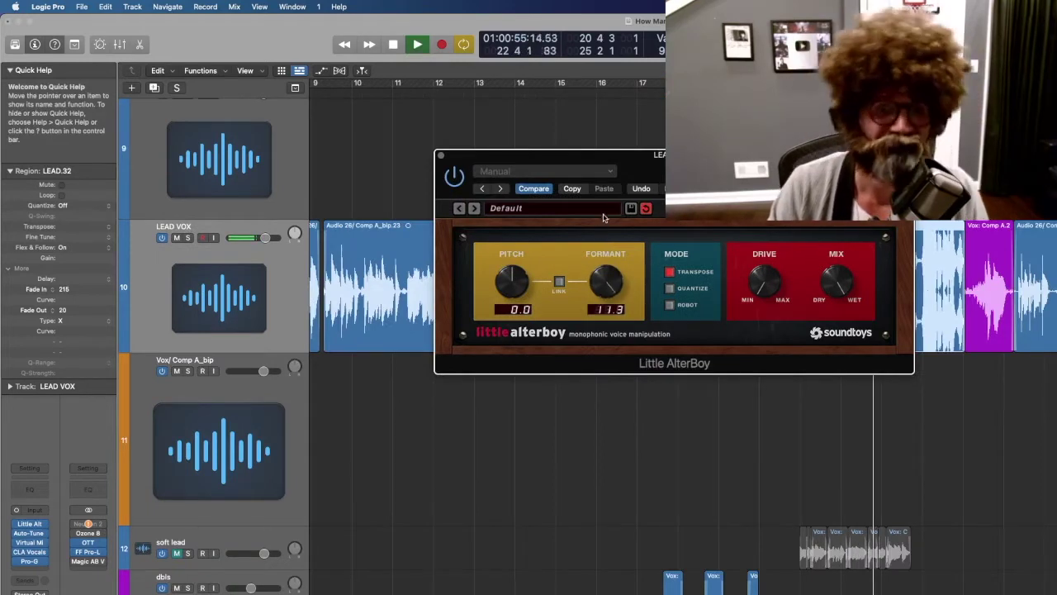
pyautogui.scroll(-15, 626, 309)
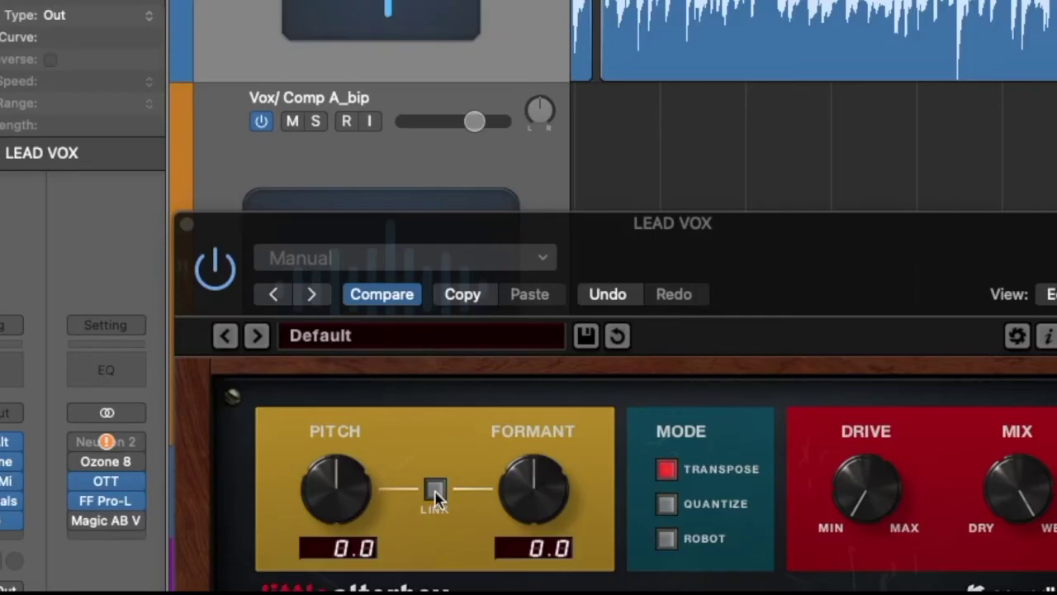
# Link Pitch and Formant, play the vocal, and lower both together to about -10.0
pyautogui.click(246, 548)
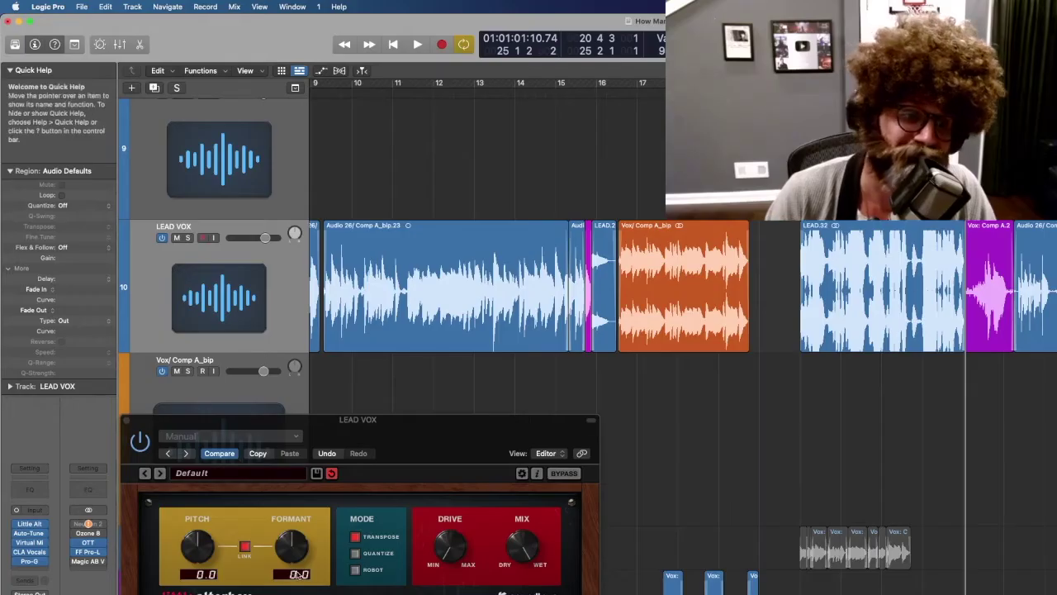
pyautogui.press('space')
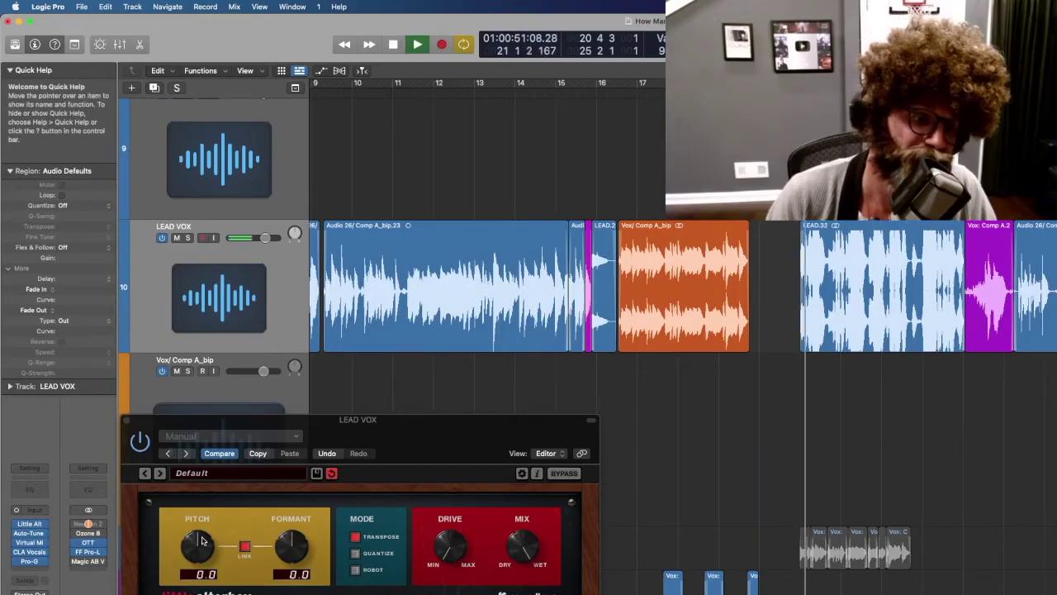
pyautogui.moveTo(201, 541); pyautogui.dragTo(191, 556)
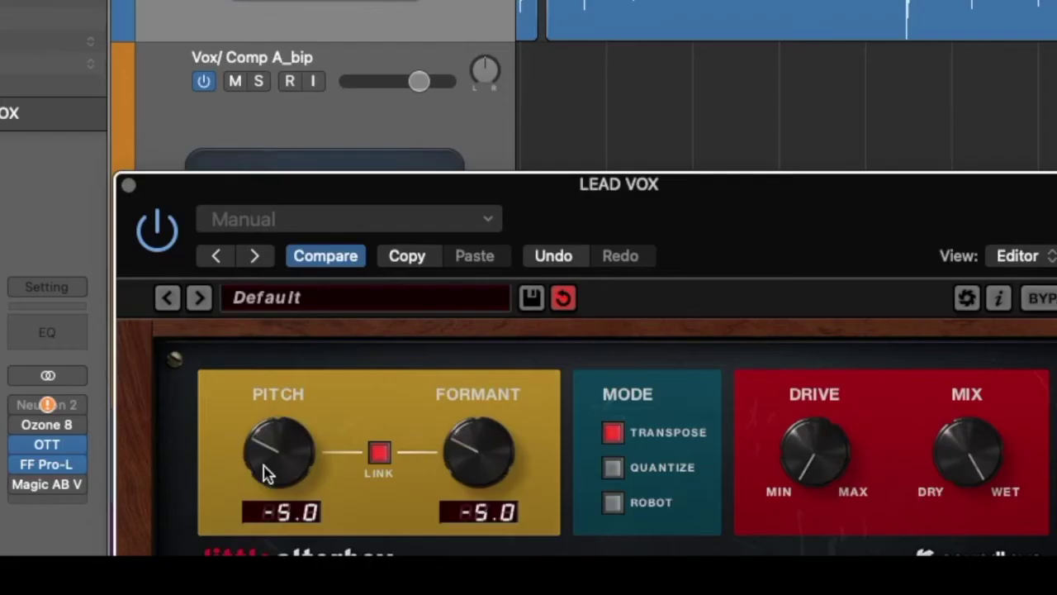
pyautogui.moveTo(264, 472); pyautogui.dragTo(261, 209)
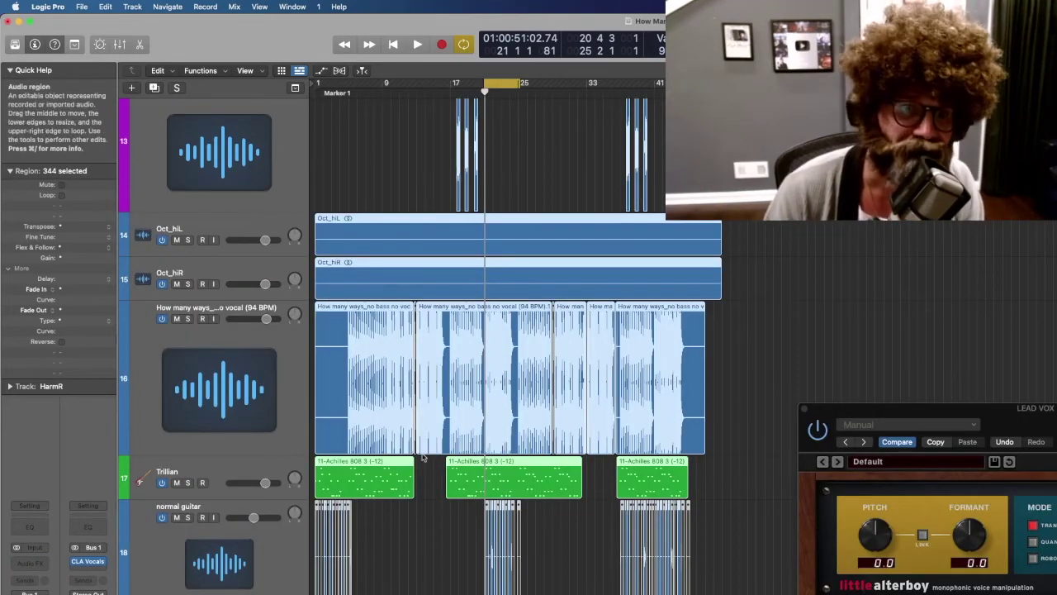
# Confirm the region transpose value and play the lead vocal from bar 21
pyautogui.scroll(10, 421, 456)
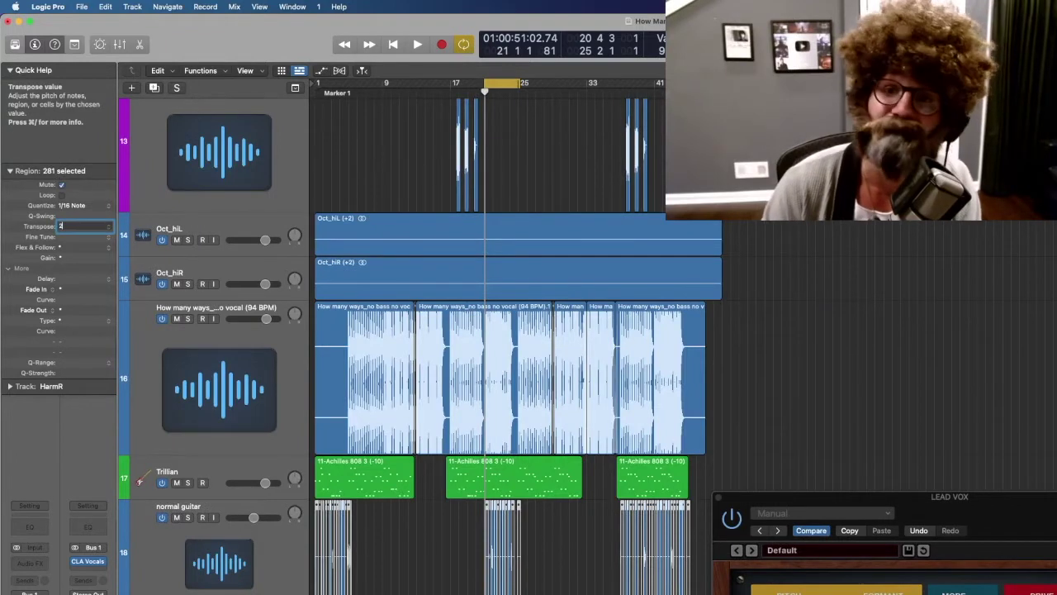
pyautogui.press('Return')
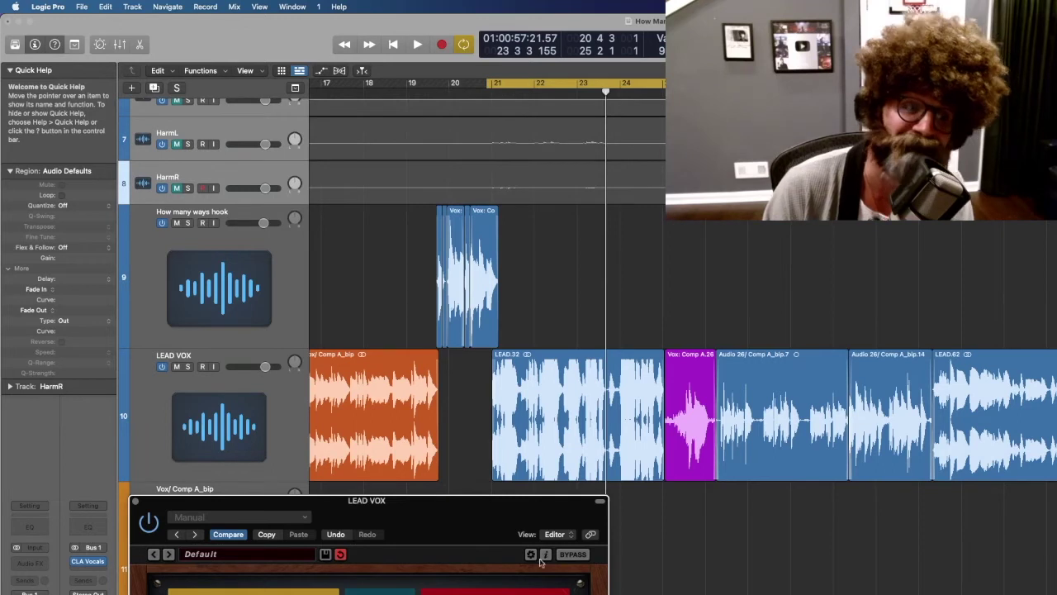
pyautogui.press('space')
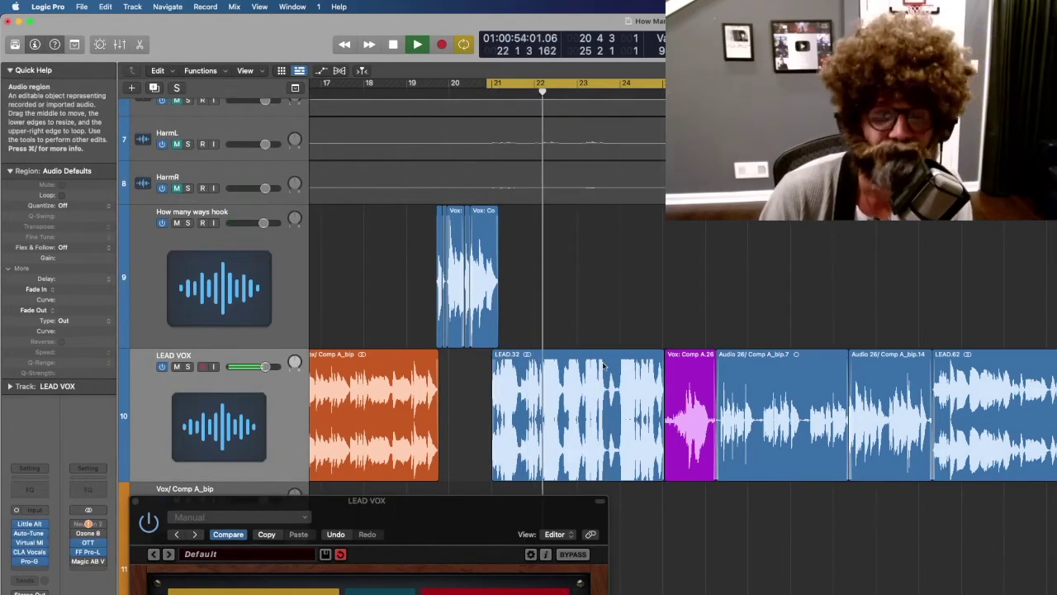
pyautogui.press('space')
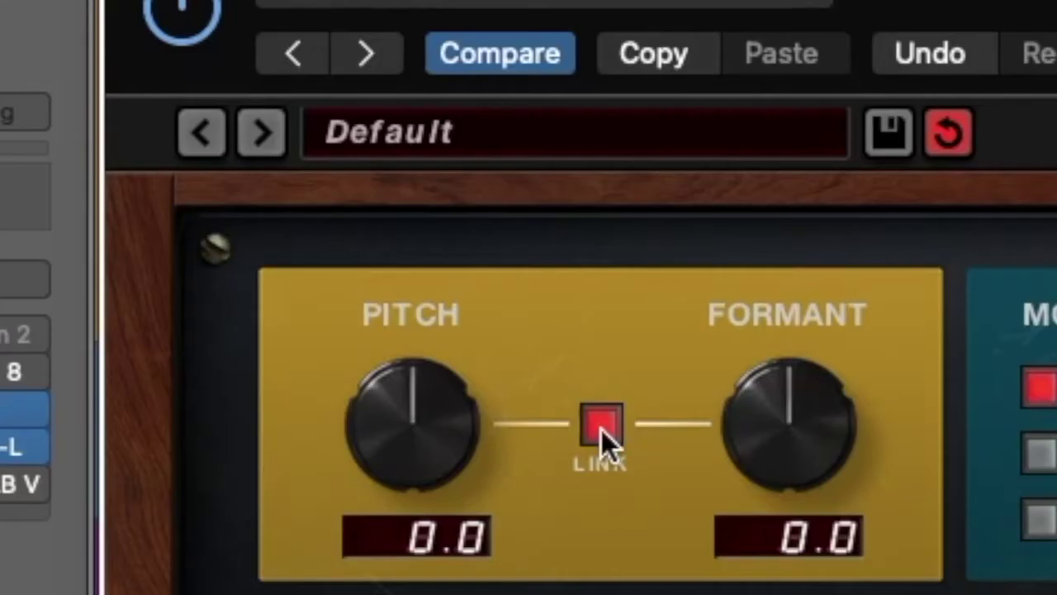
# Unlink Pitch from Formant, audition LEAD VOX soloed, then switch to Quantize mode
pyautogui.click(601, 427)
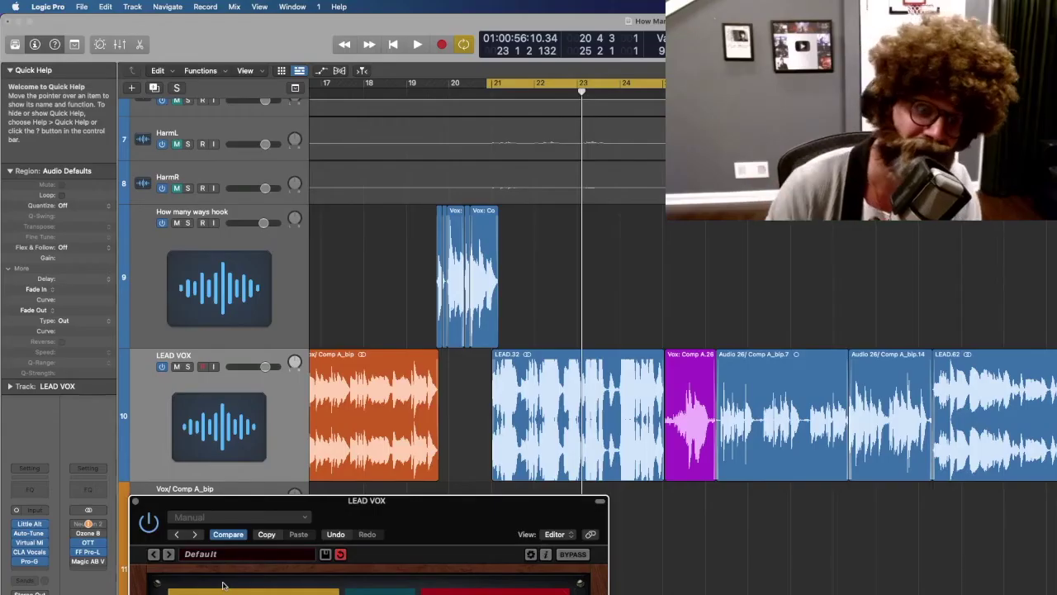
pyautogui.press('space')
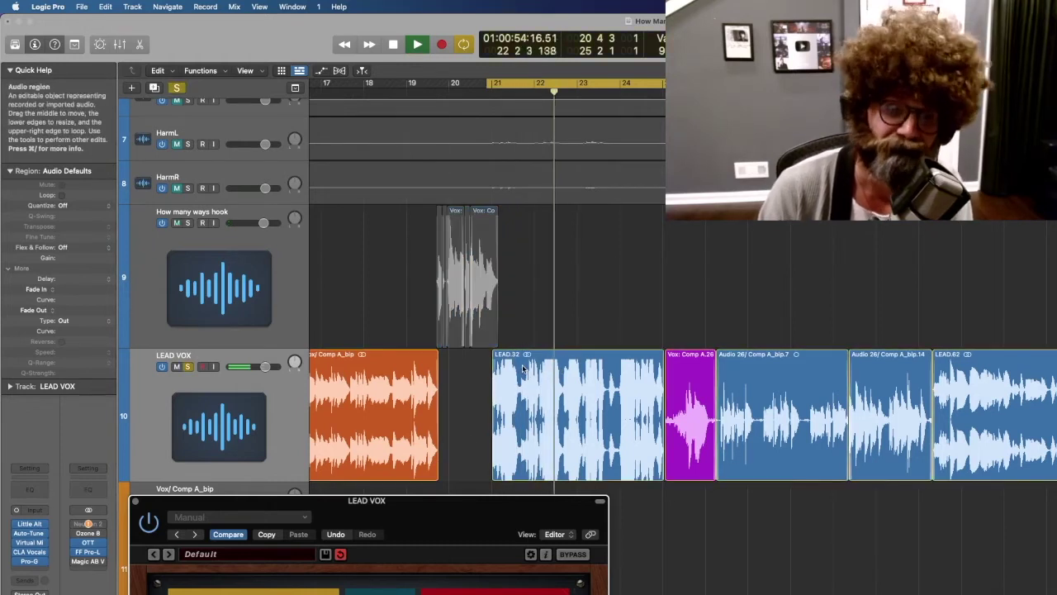
pyautogui.press('s')
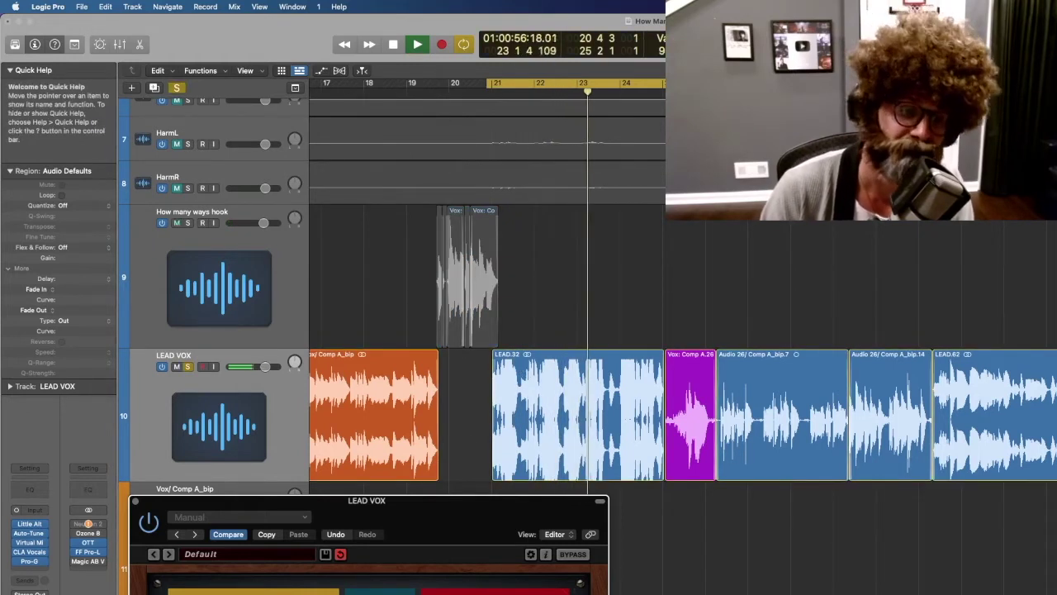
pyautogui.press('space')
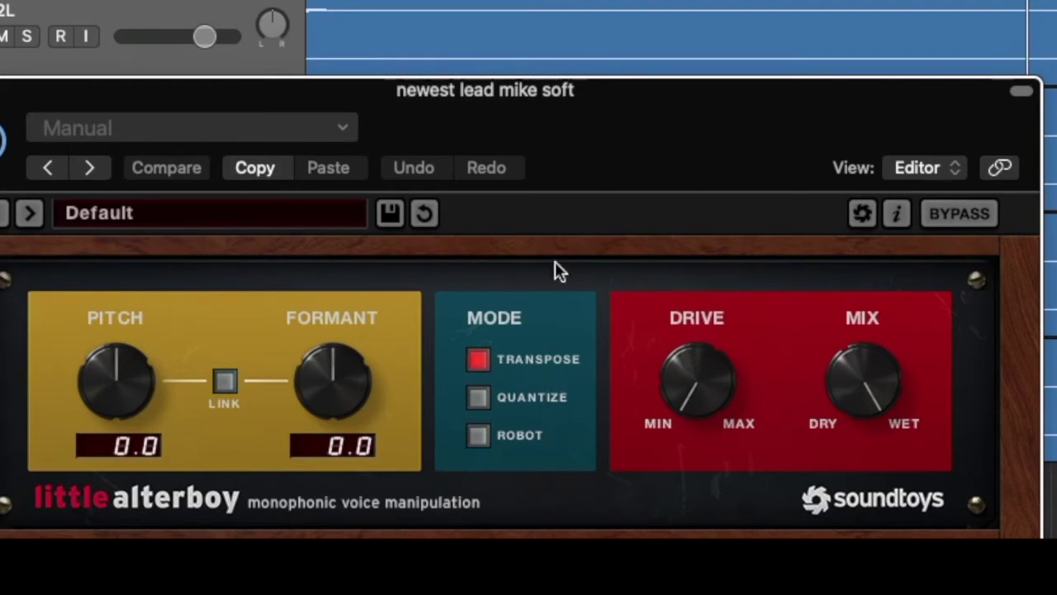
pyautogui.click(479, 400)
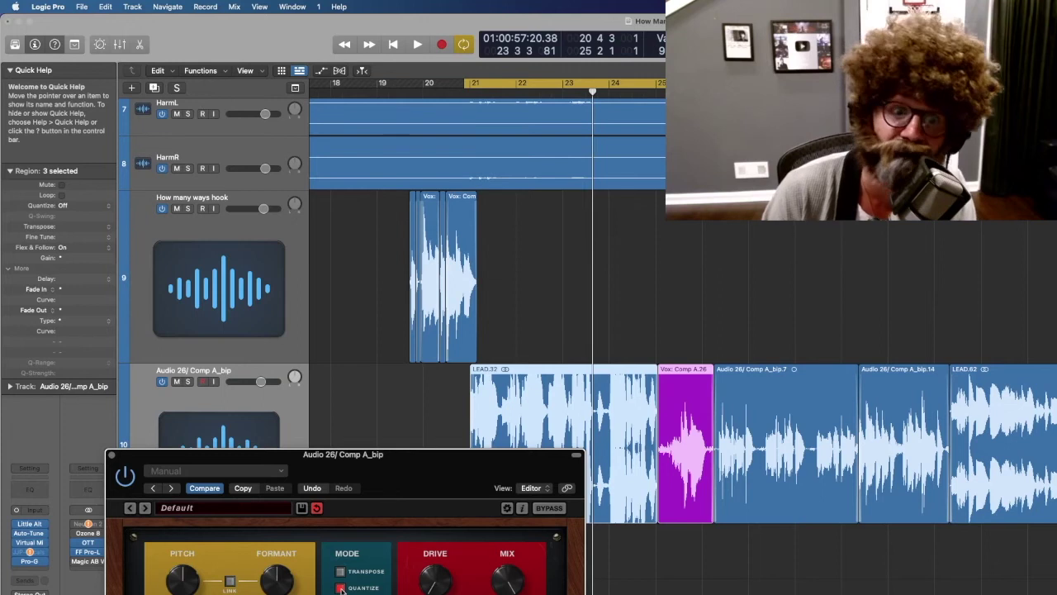
# Play the soloed Audio 26/ Comp A_bip vocal in Quantize mode, then switch to Robot mode
pyautogui.moveTo(520, 459); pyautogui.dragTo(498, 459)
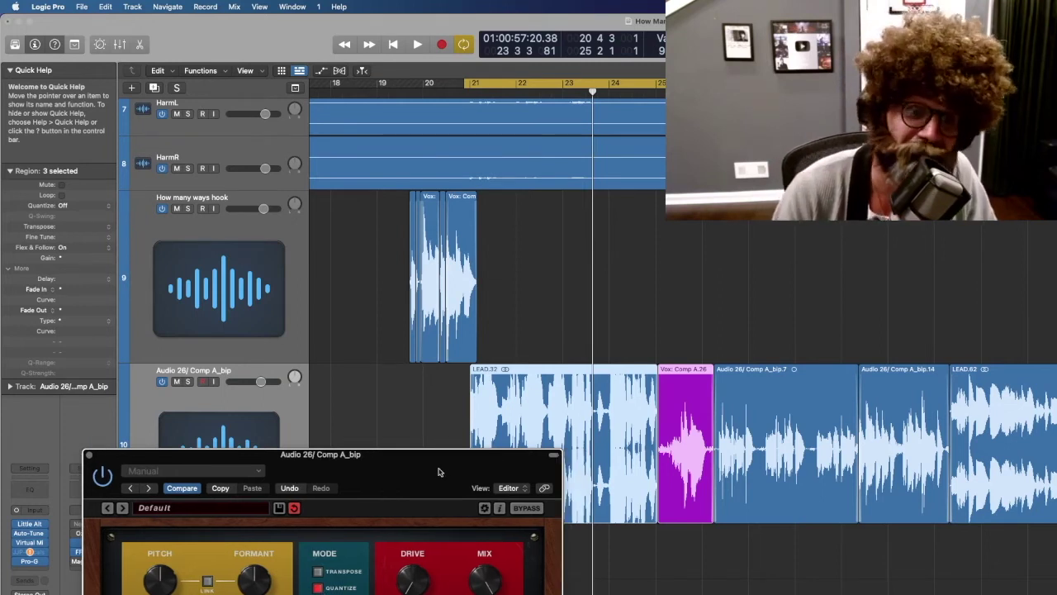
pyautogui.moveTo(438, 472); pyautogui.dragTo(443, 448)
pyautogui.press('space')
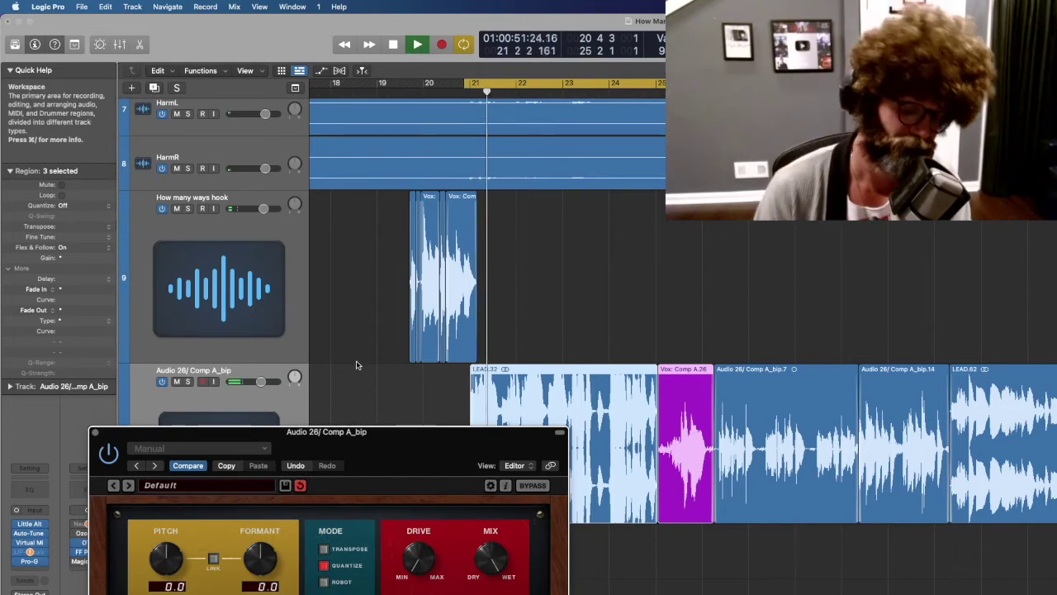
pyautogui.press('s')
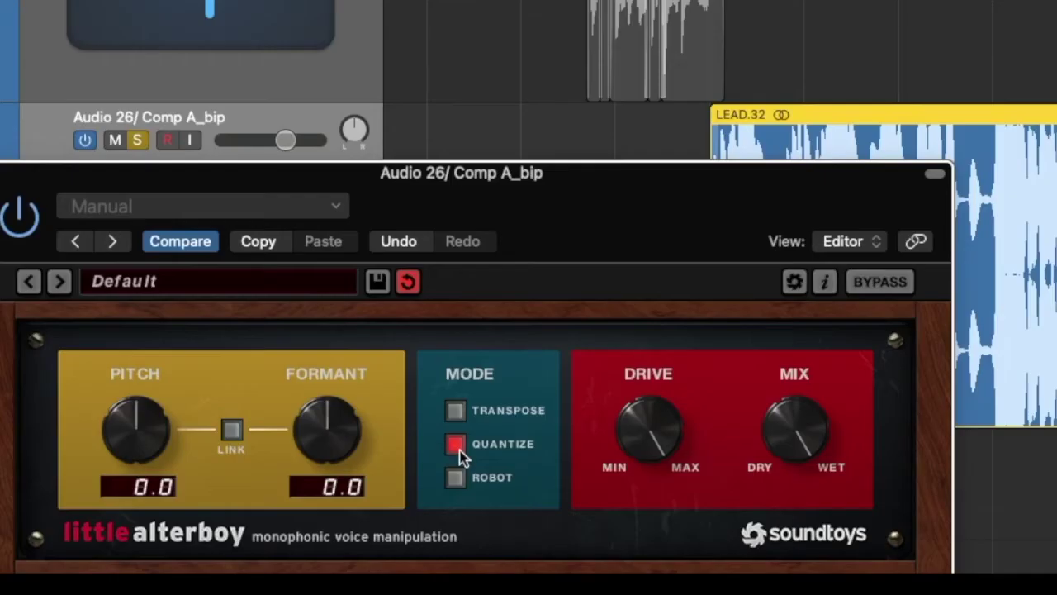
pyautogui.click(457, 482)
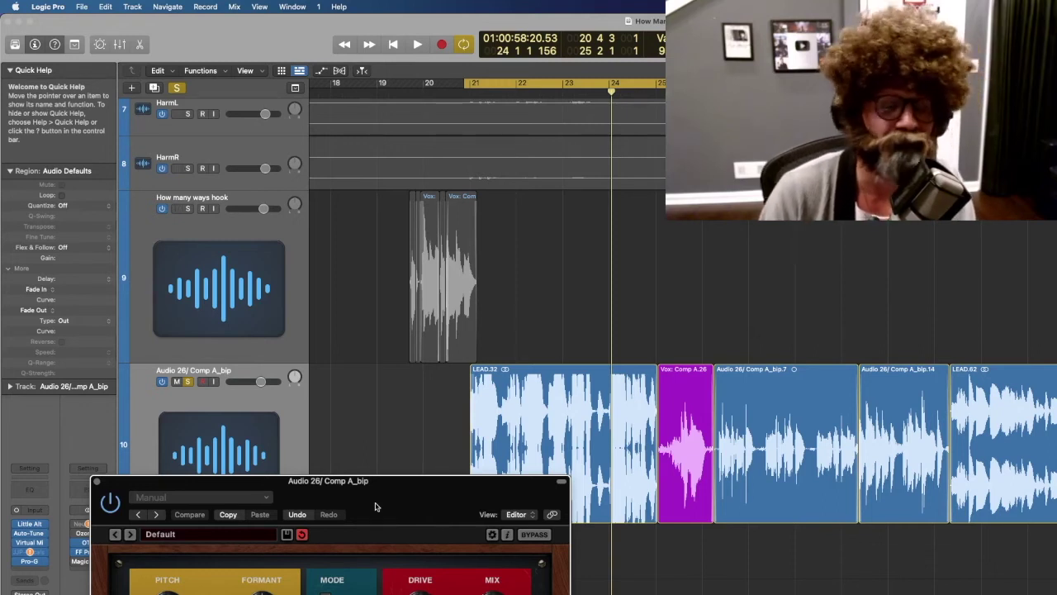
pyautogui.moveTo(375, 506); pyautogui.dragTo(358, 487)
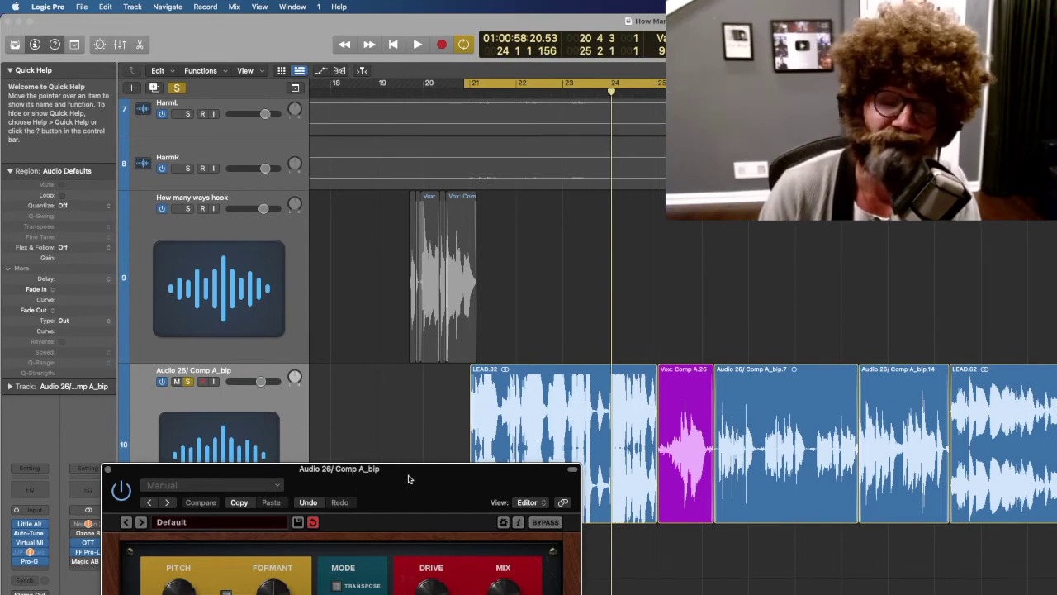
# Add a new Inst 1 software instrument track hosting Little AlterBoy Mono as a MIDI-controlled effect
pyautogui.moveTo(408, 479); pyautogui.dragTo(412, 500)
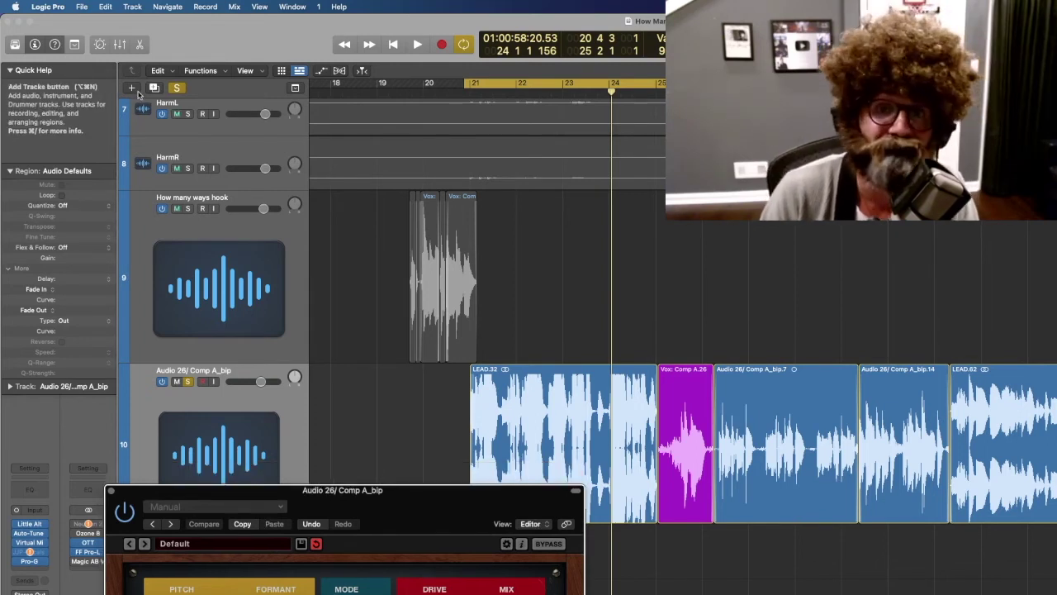
pyautogui.click(133, 91)
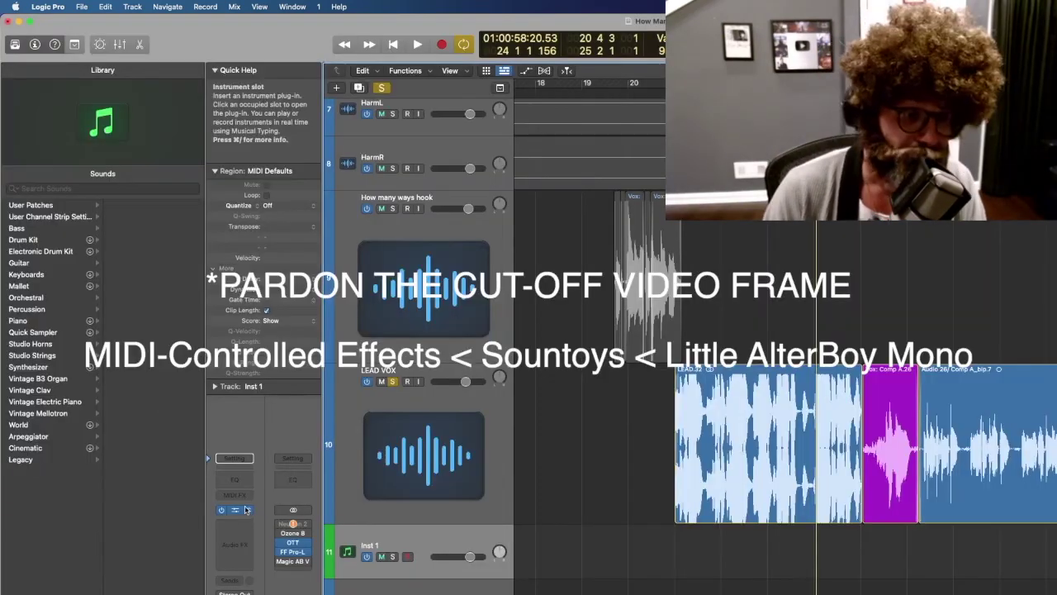
pyautogui.click(247, 512)
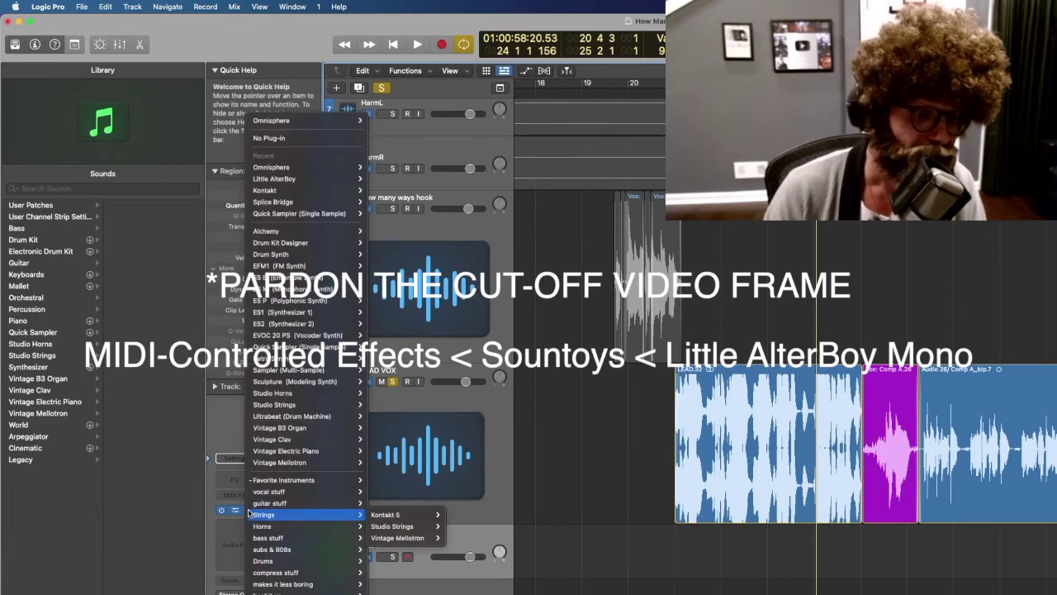
pyautogui.moveTo(298, 593)
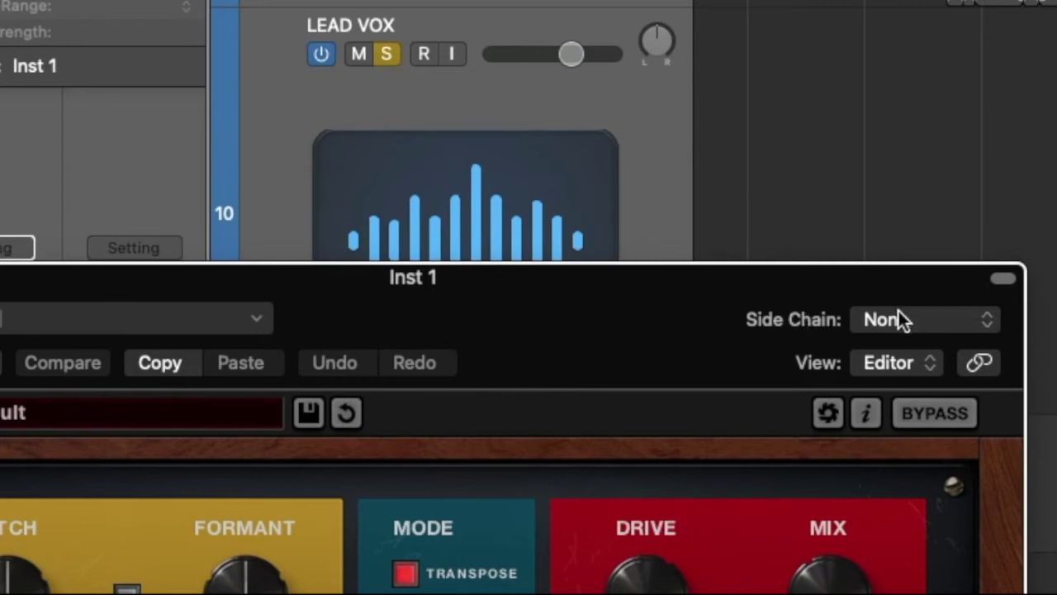
# Set Little AlterBoy's side chain on Inst 1 to Audio 34
pyautogui.click(935, 314)
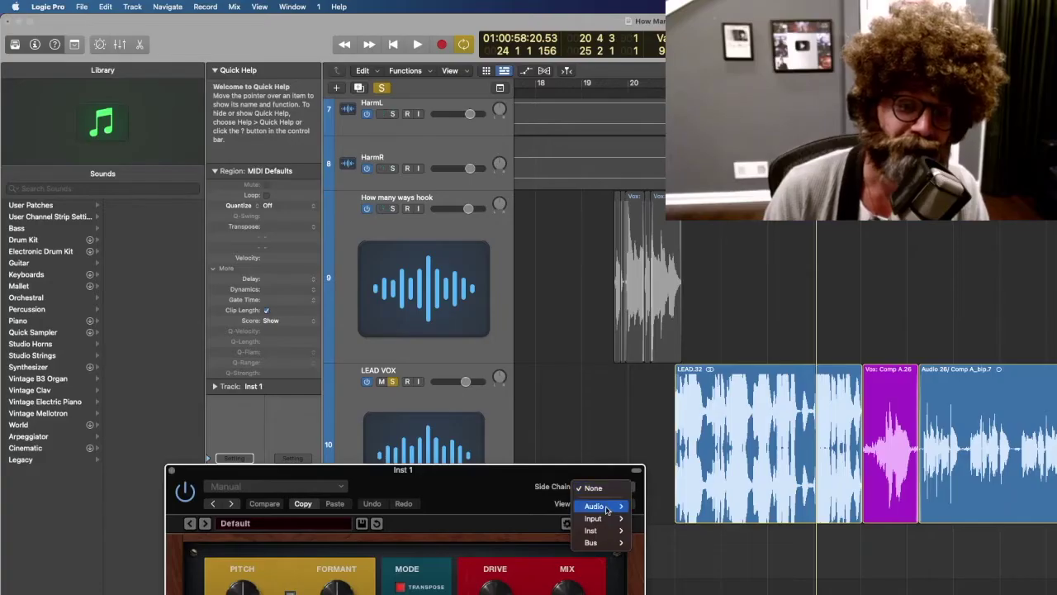
pyautogui.moveTo(900, 367)
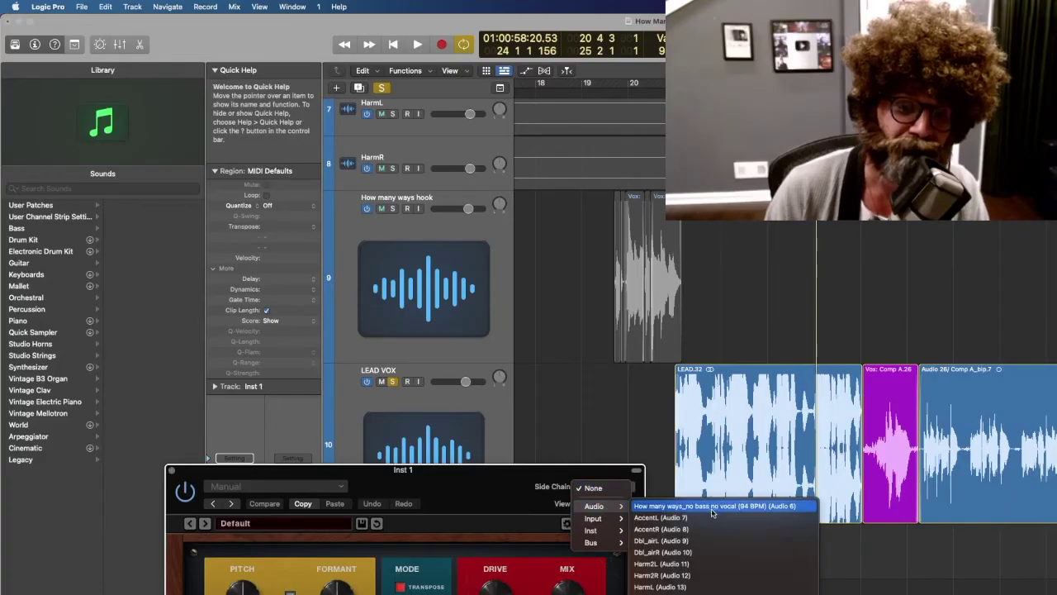
pyautogui.click(712, 507)
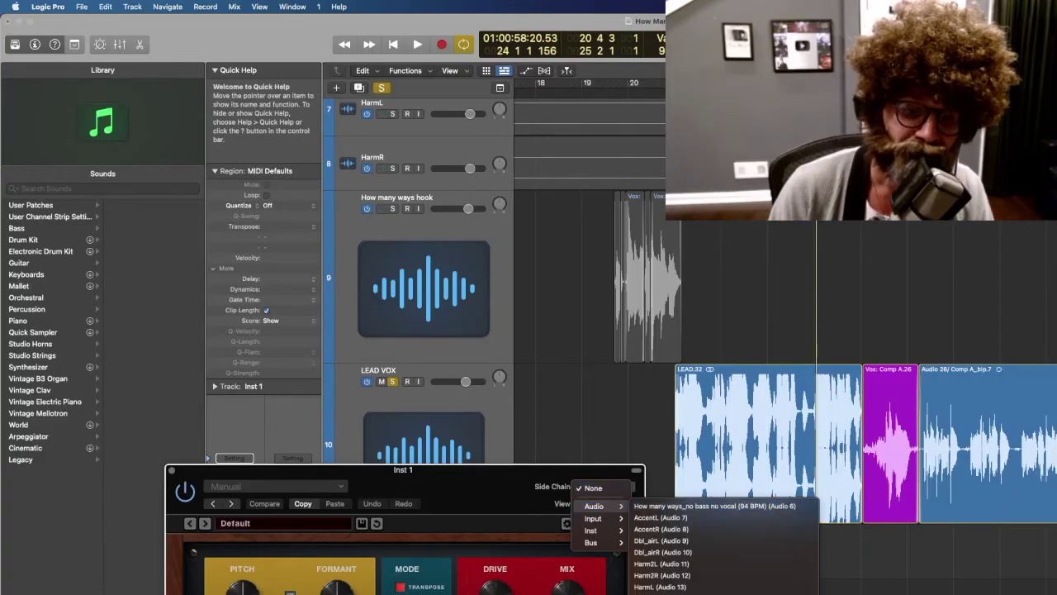
# Select the LEAD VOX regions, mute the track, then solo LEAD VOX instead
pyautogui.click(688, 413)
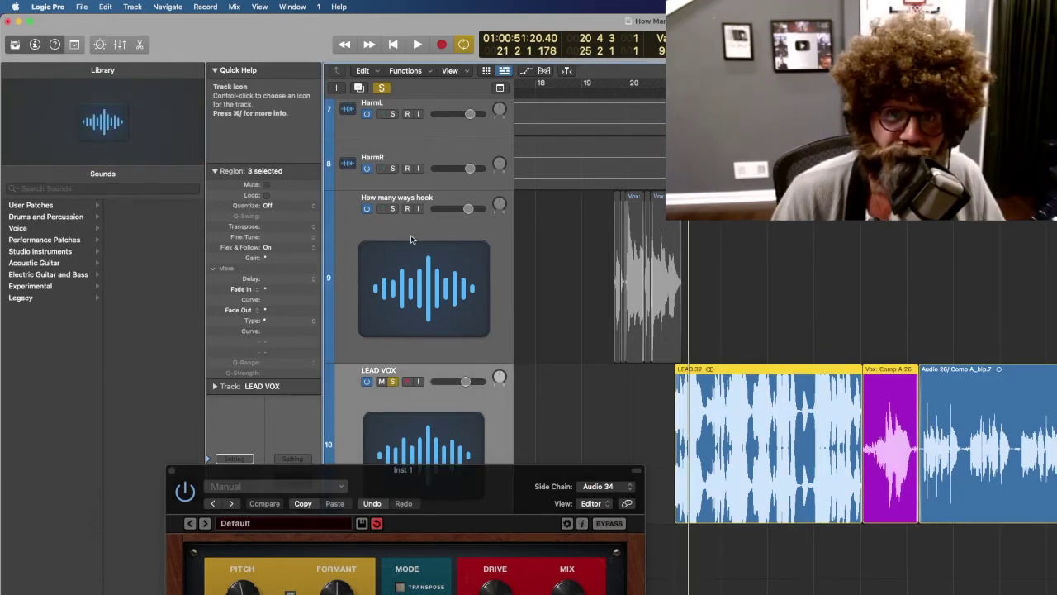
pyautogui.click(381, 383)
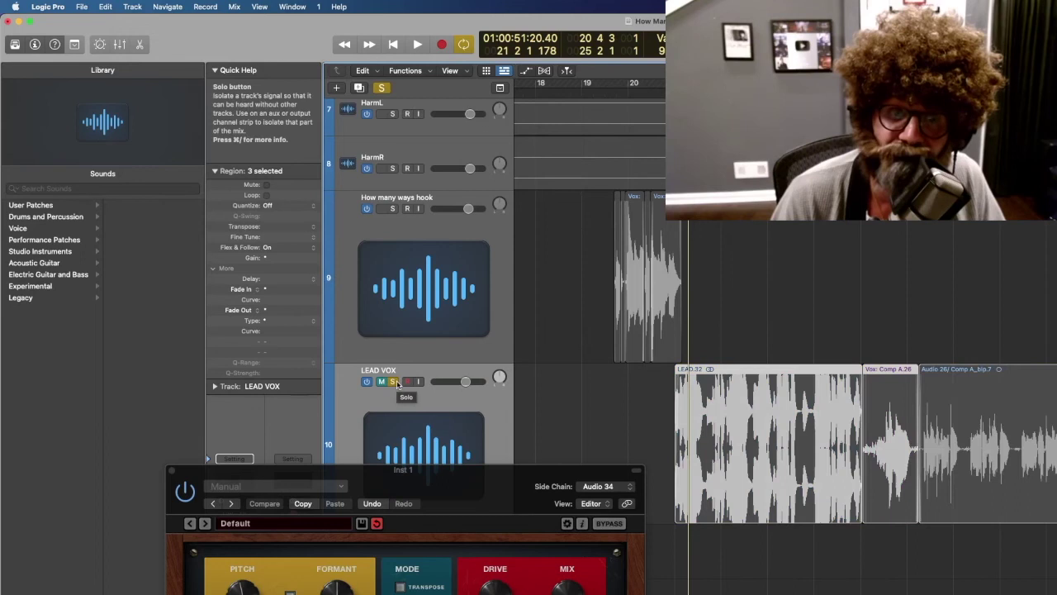
pyautogui.click(393, 382)
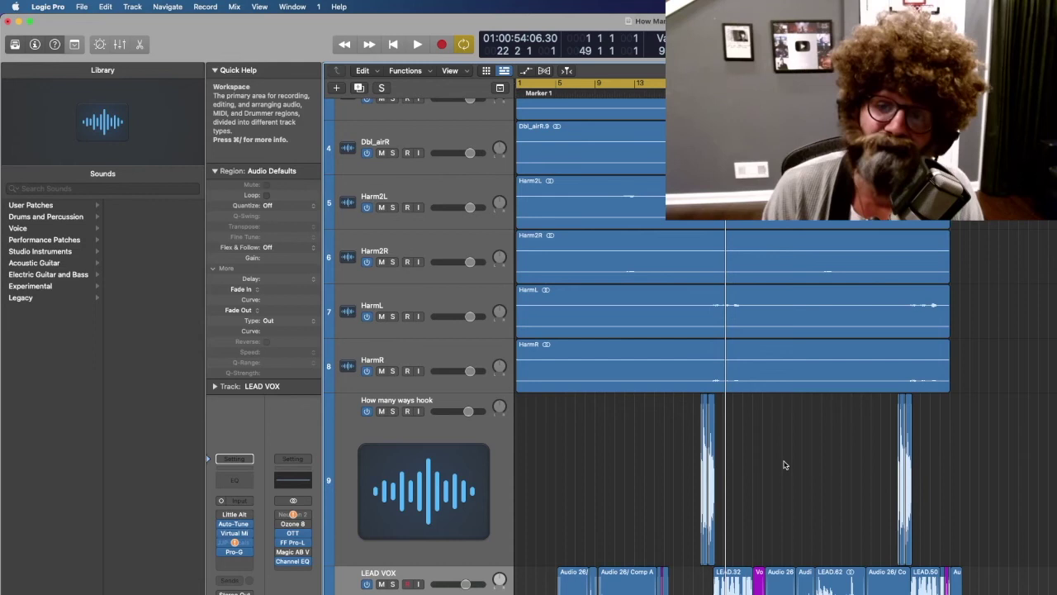
# Insert Little AlterBoy on the Stereo Out bus and start playback
pyautogui.click(308, 554)
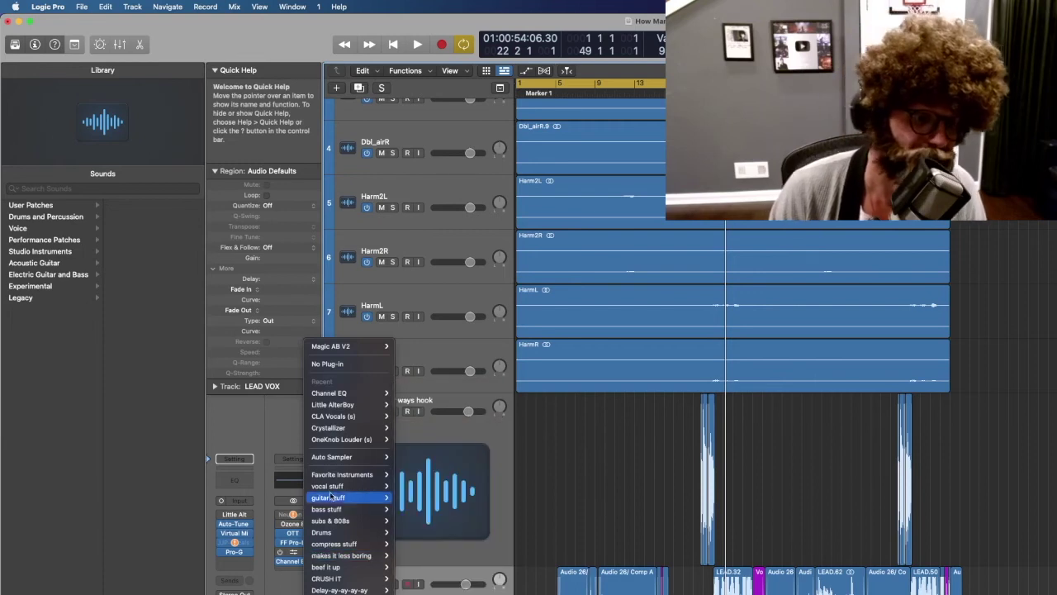
pyautogui.moveTo(332, 488)
pyautogui.click(418, 555)
pyautogui.press('space')
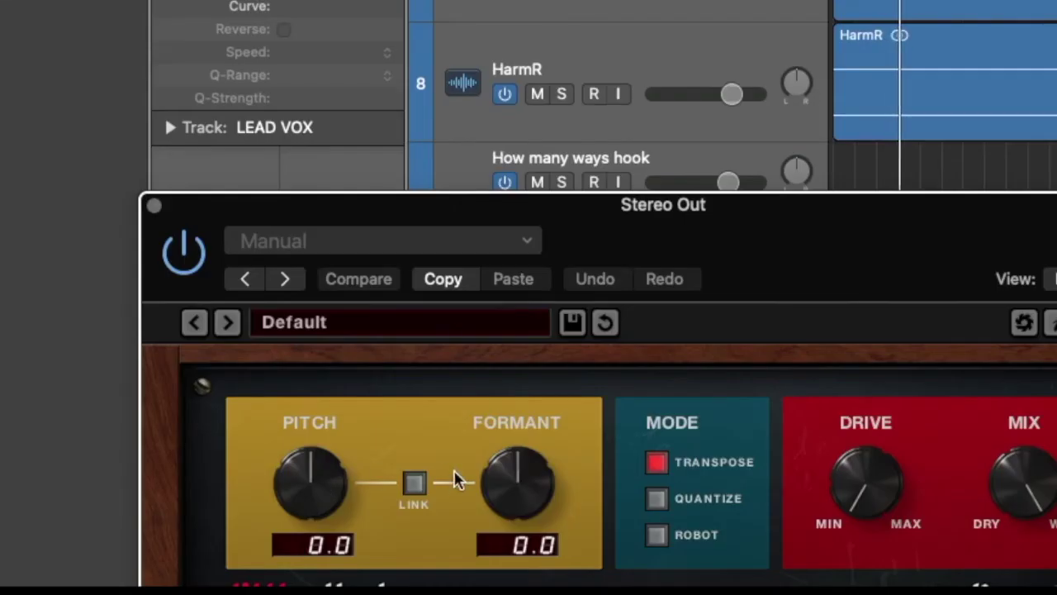
# Link Pitch and Formant, settle on Quantize mode after trying Robot, and raise Drive past halfway
pyautogui.click(415, 481)
pyautogui.moveTo(307, 487); pyautogui.dragTo(324, 281)
pyautogui.click(657, 498)
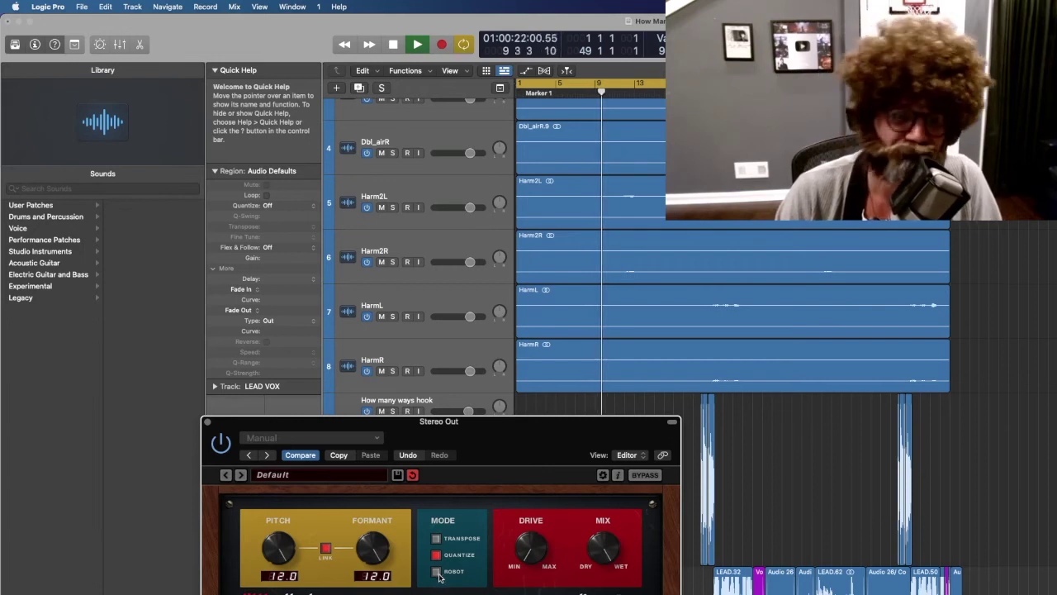
pyautogui.click(437, 572)
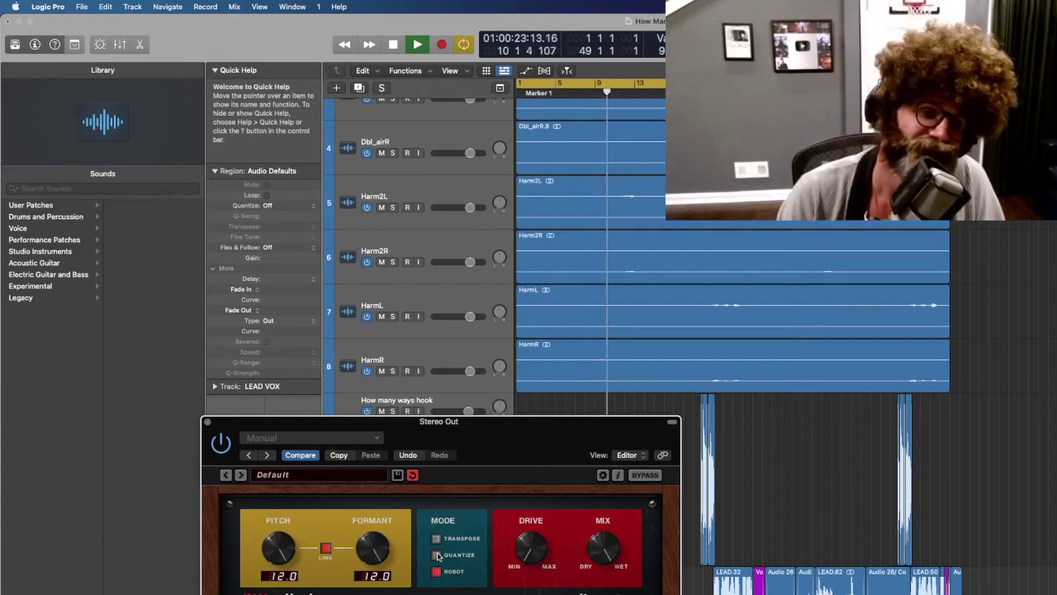
pyautogui.click(437, 556)
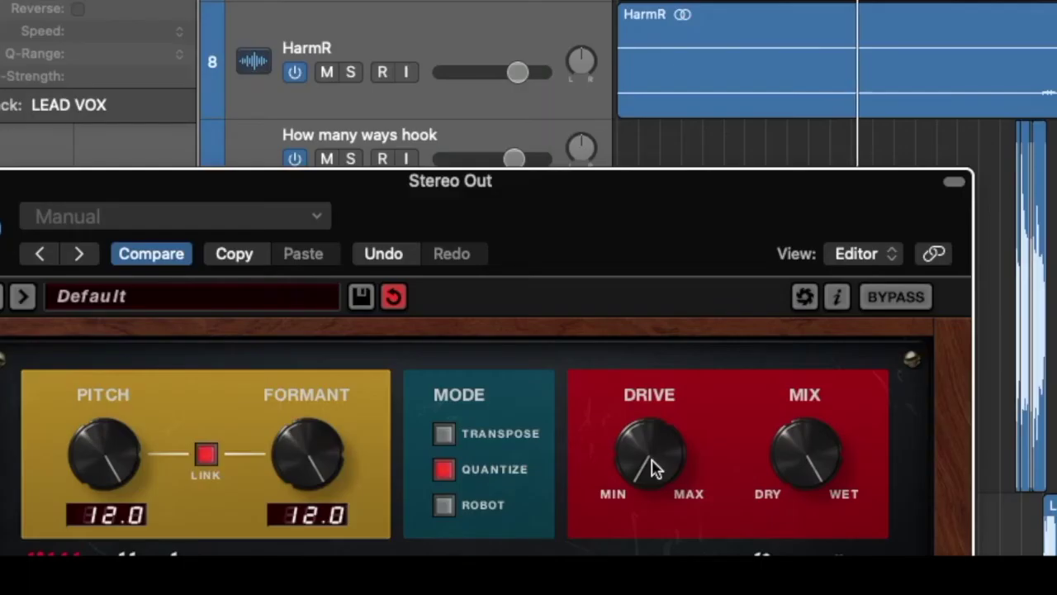
pyautogui.moveTo(653, 467); pyautogui.dragTo(652, 438)
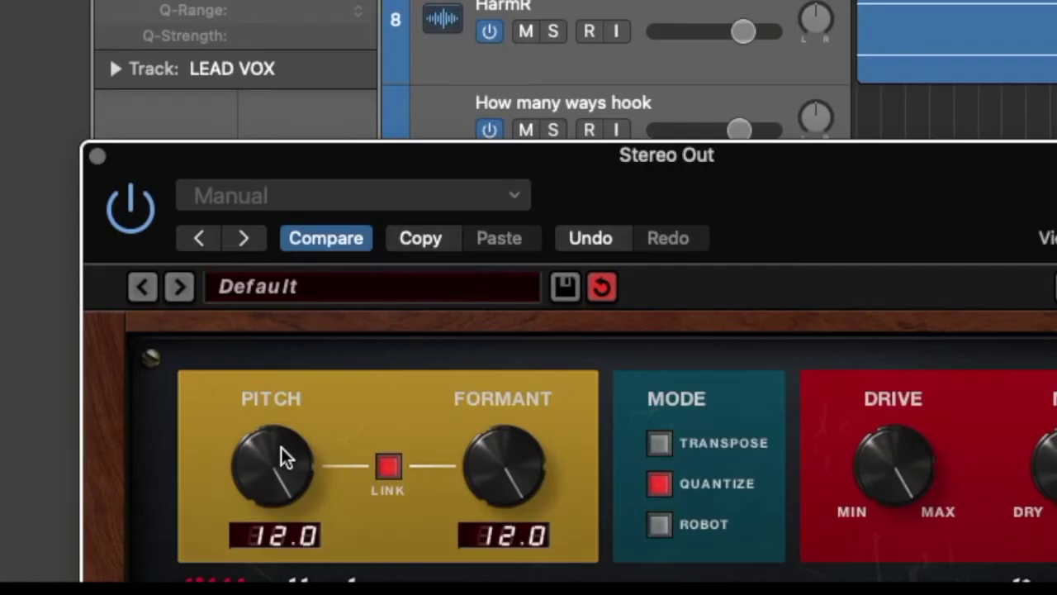
# Drop linked Pitch and Formant to -12.0, try -4.0 and 0.0, then settle at -12.0
pyautogui.moveTo(281, 450); pyautogui.dragTo(281, 529)
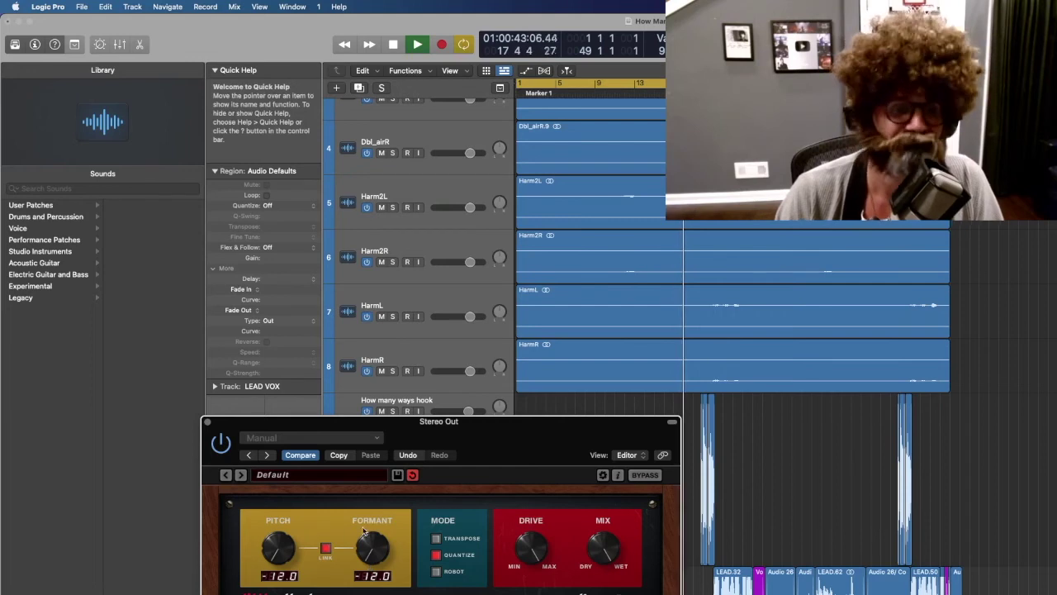
pyautogui.moveTo(278, 547)
pyautogui.mouseDown()
pyautogui.moveTo(283, 393)
pyautogui.moveTo(281, 559)
pyautogui.mouseUp()
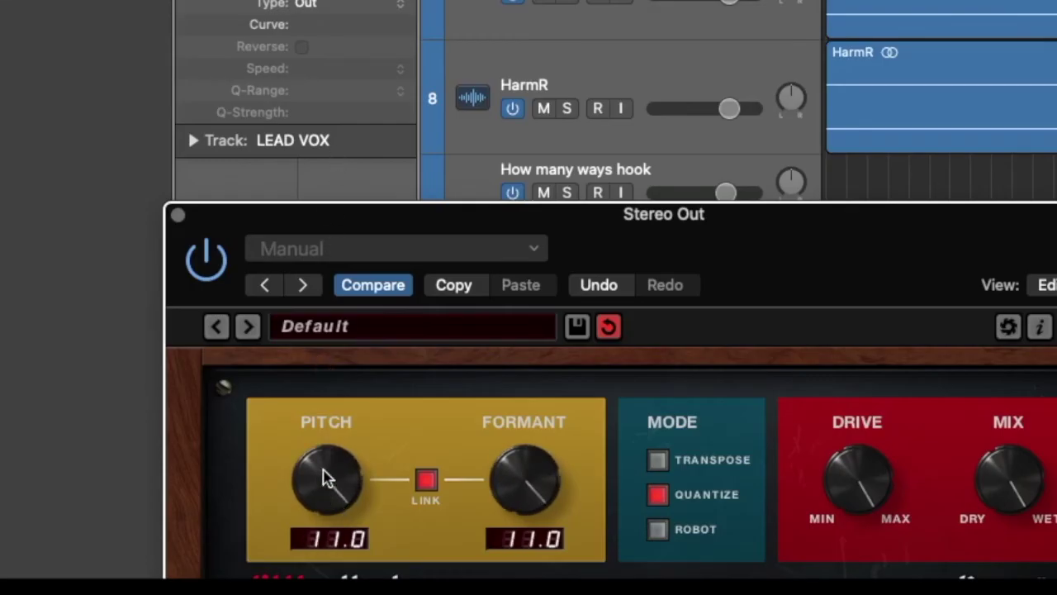
pyautogui.keyDown('alt'); pyautogui.click(327, 479); pyautogui.keyUp('alt')
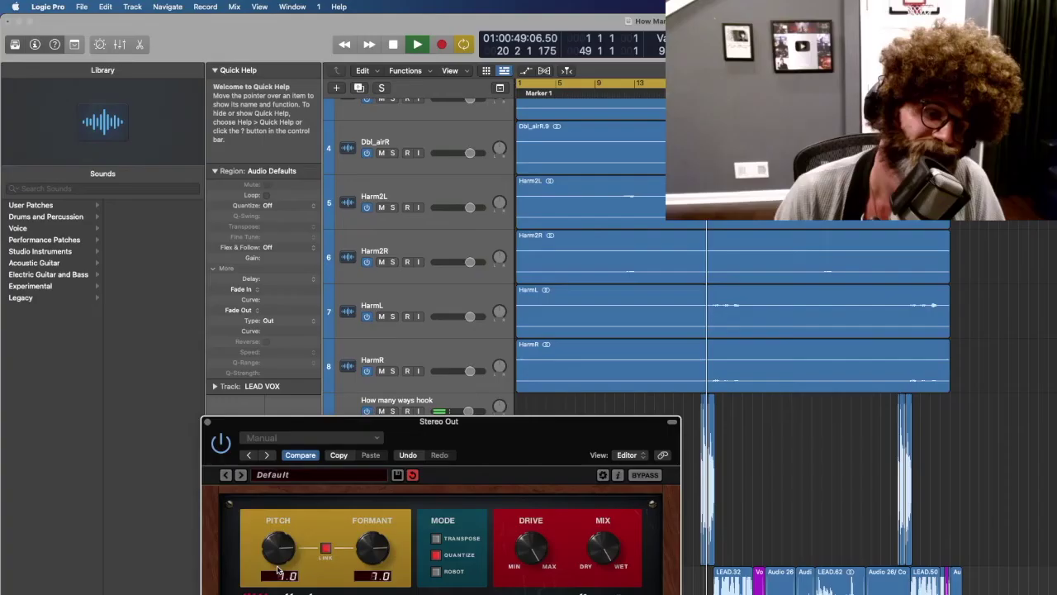
pyautogui.moveTo(278, 548); pyautogui.dragTo(279, 578)
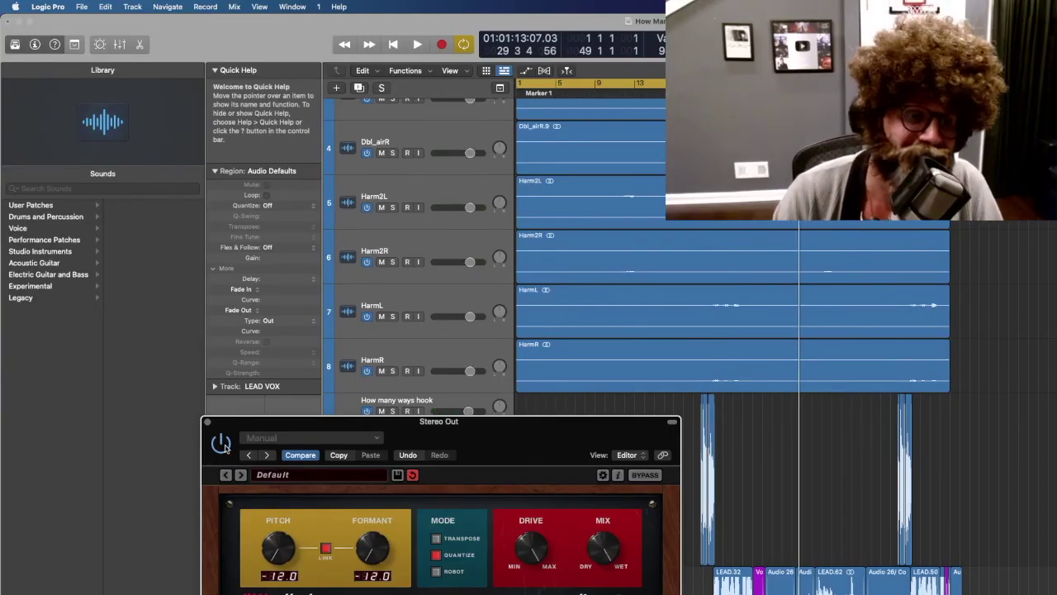
pyautogui.click(754, 476)
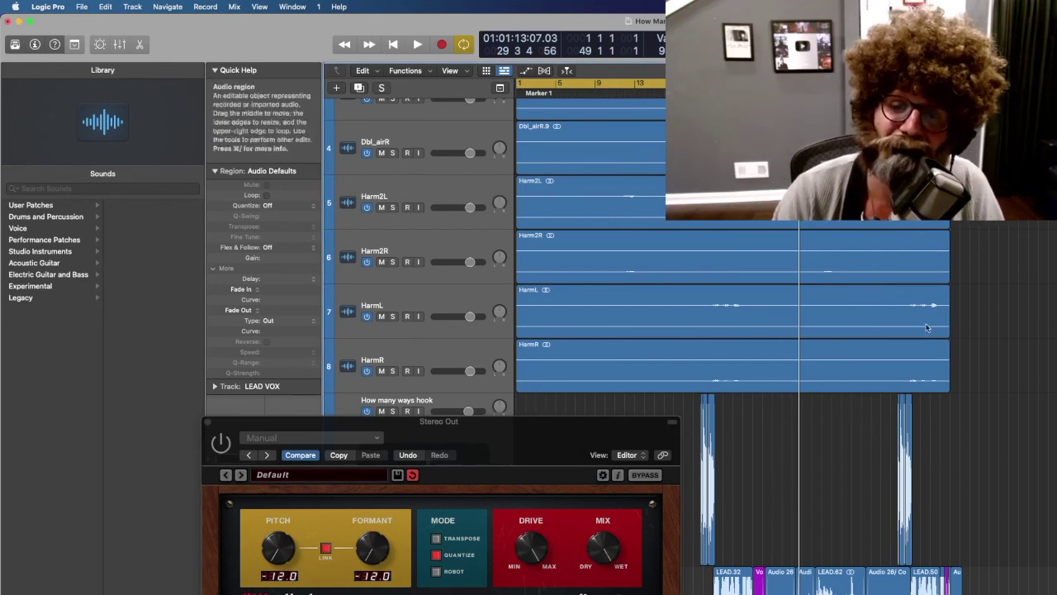
pyautogui.press('space')
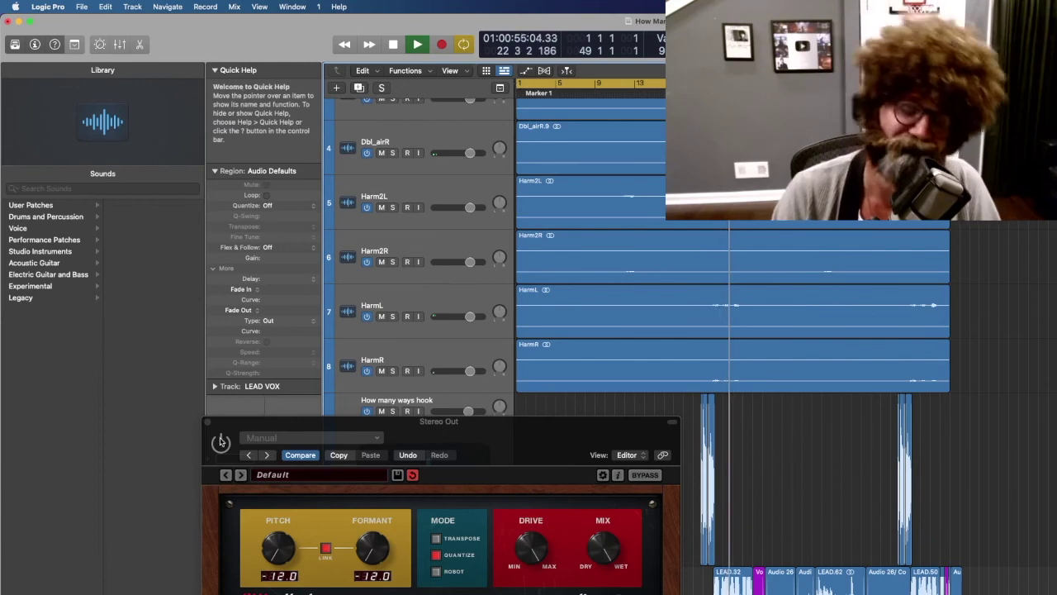
pyautogui.press('space')
pyautogui.press('space')
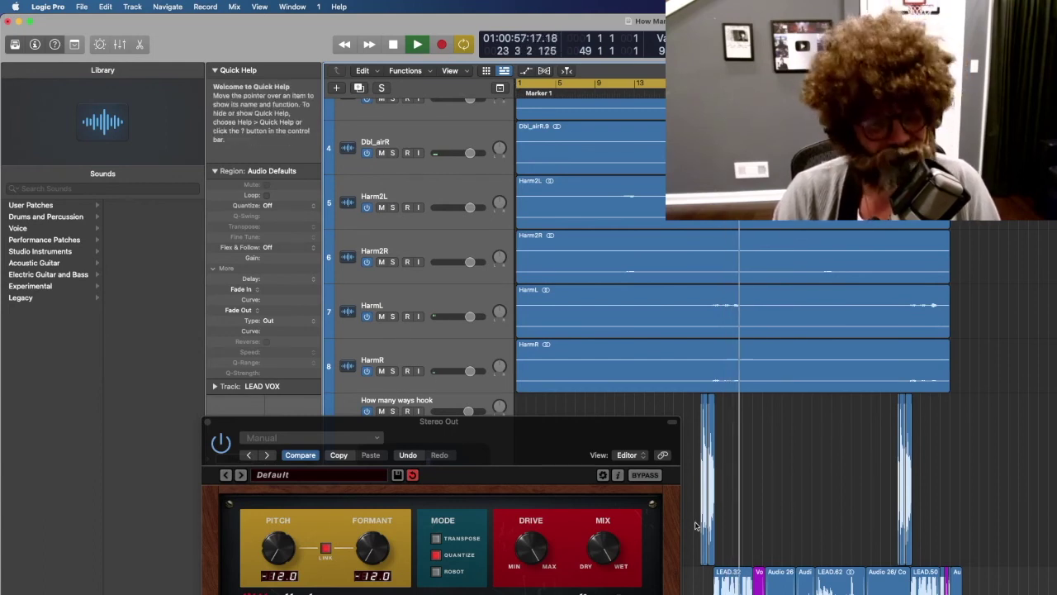
pyautogui.press('space')
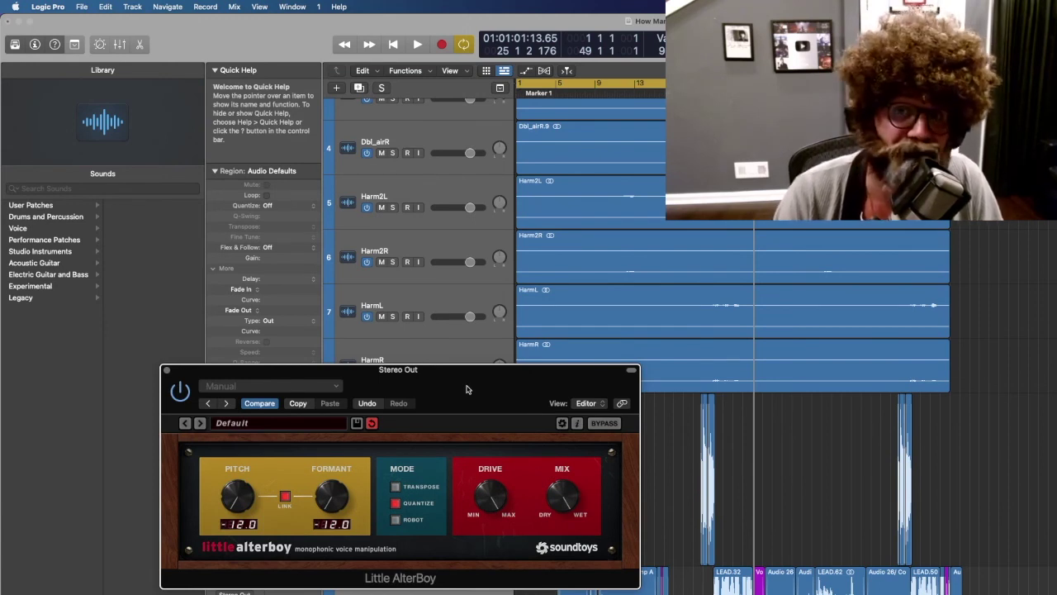
# Close the Stereo Out Little AlterBoy and reopen the LEAD VOX track's AlterBoy, still in Transpose mode
pyautogui.moveTo(467, 389); pyautogui.dragTo(402, 445)
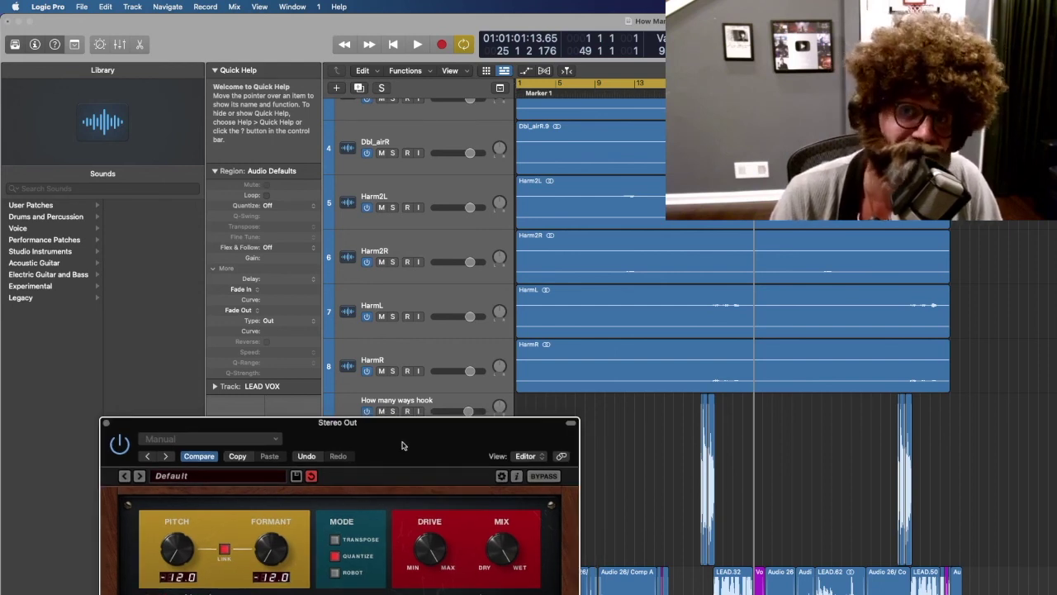
pyautogui.press('super+w')
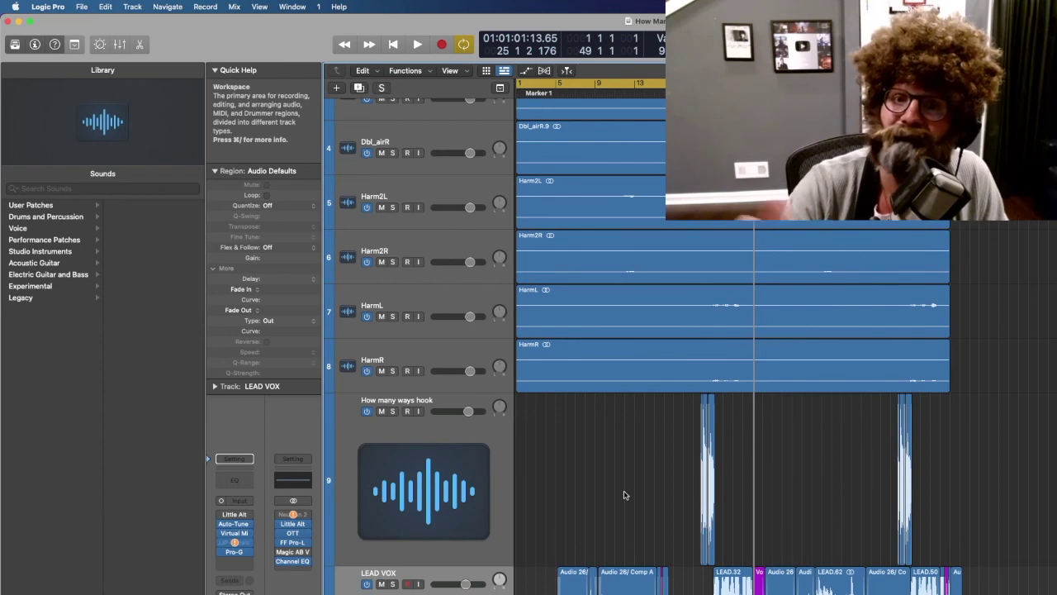
pyautogui.press('v')
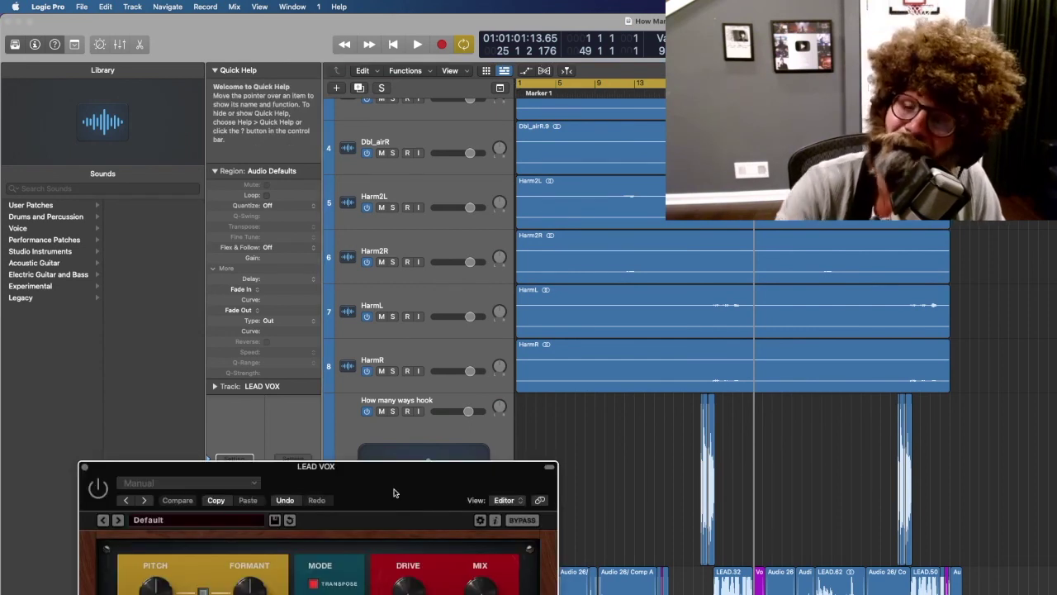